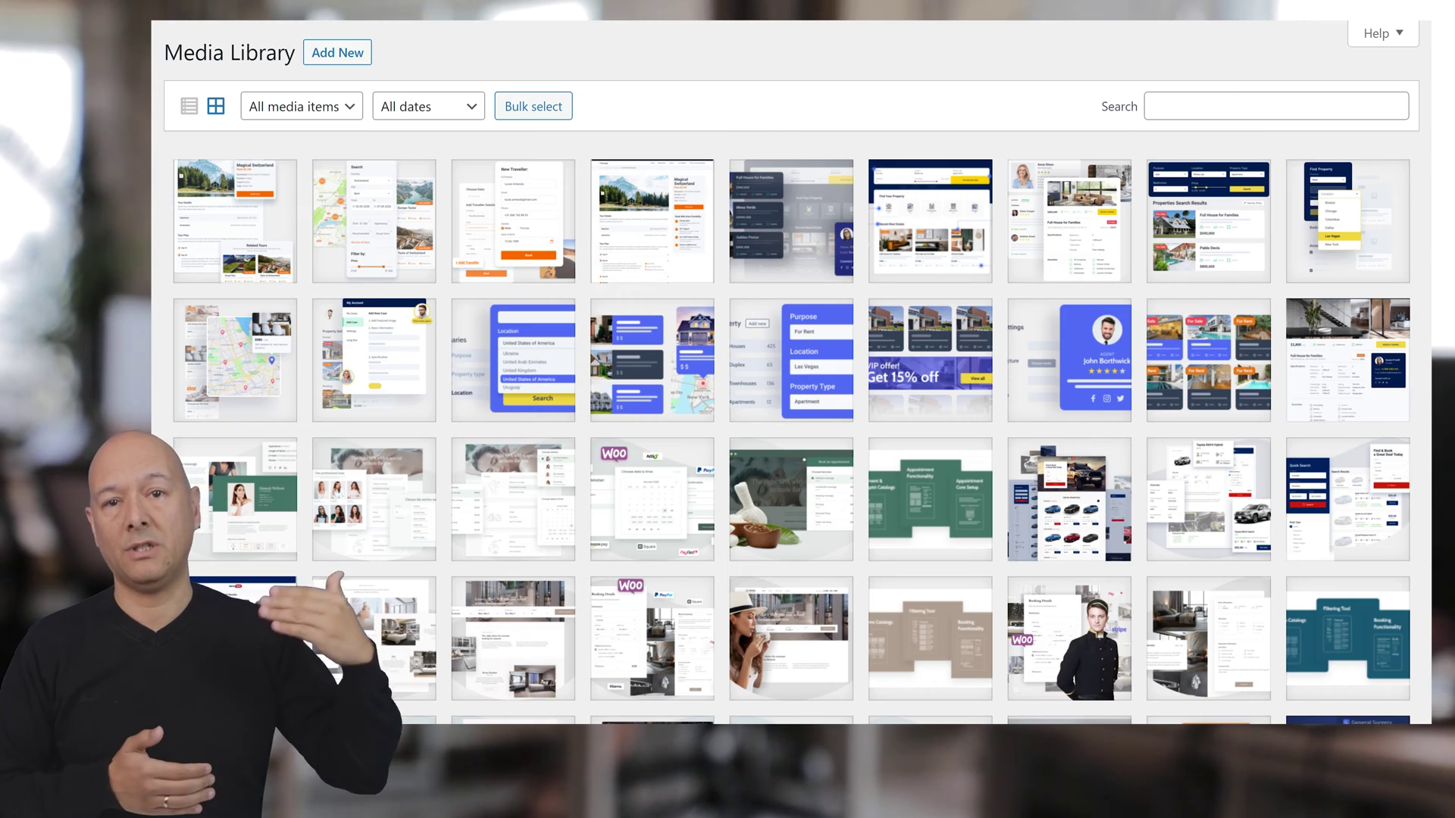
# Scroll through the Media Library grid and load more items to browse all 248 files.
pyautogui.scroll(-2, 791, 378)
pyautogui.scroll(-10, 791, 379)
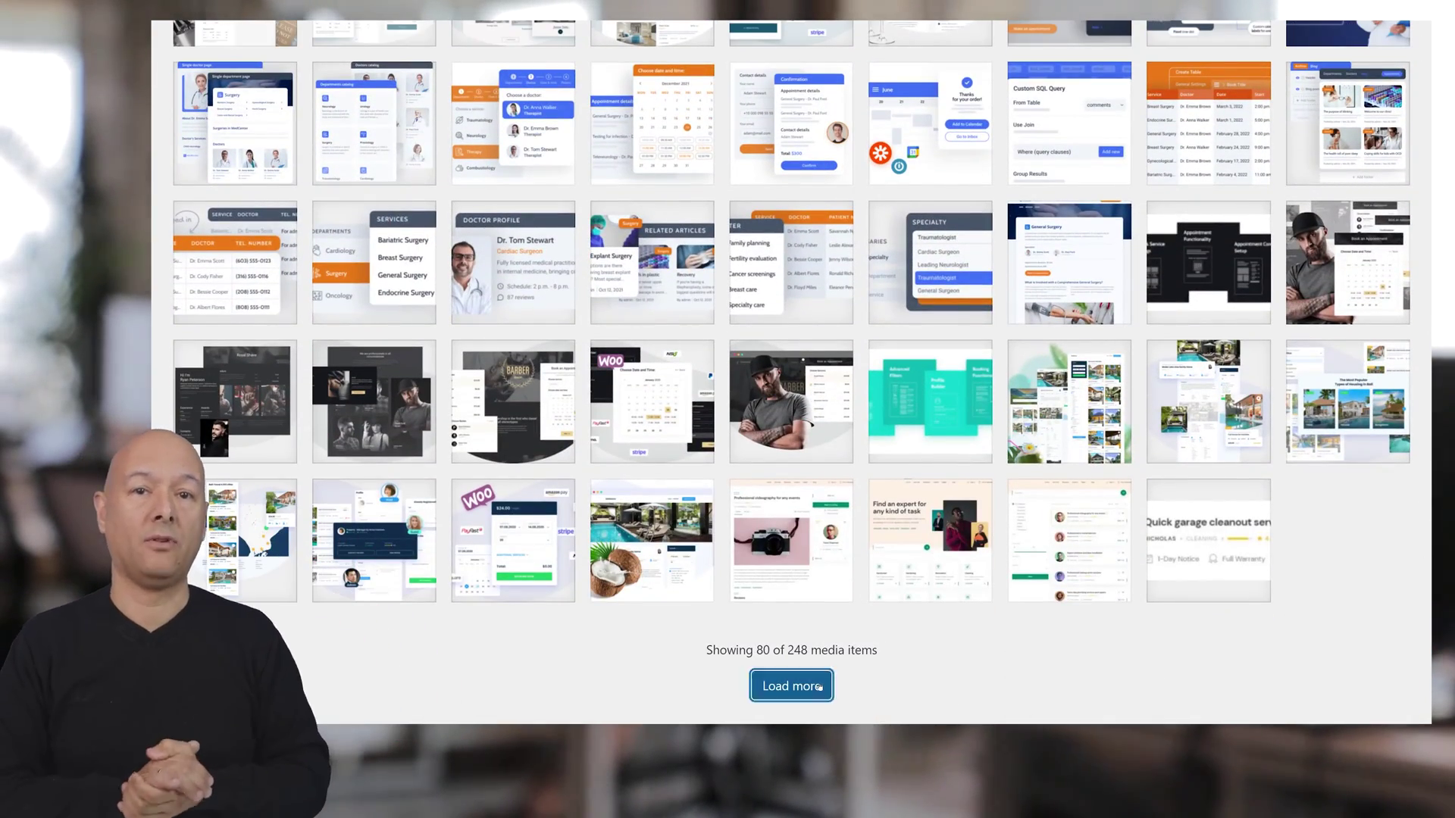
pyautogui.click(791, 686)
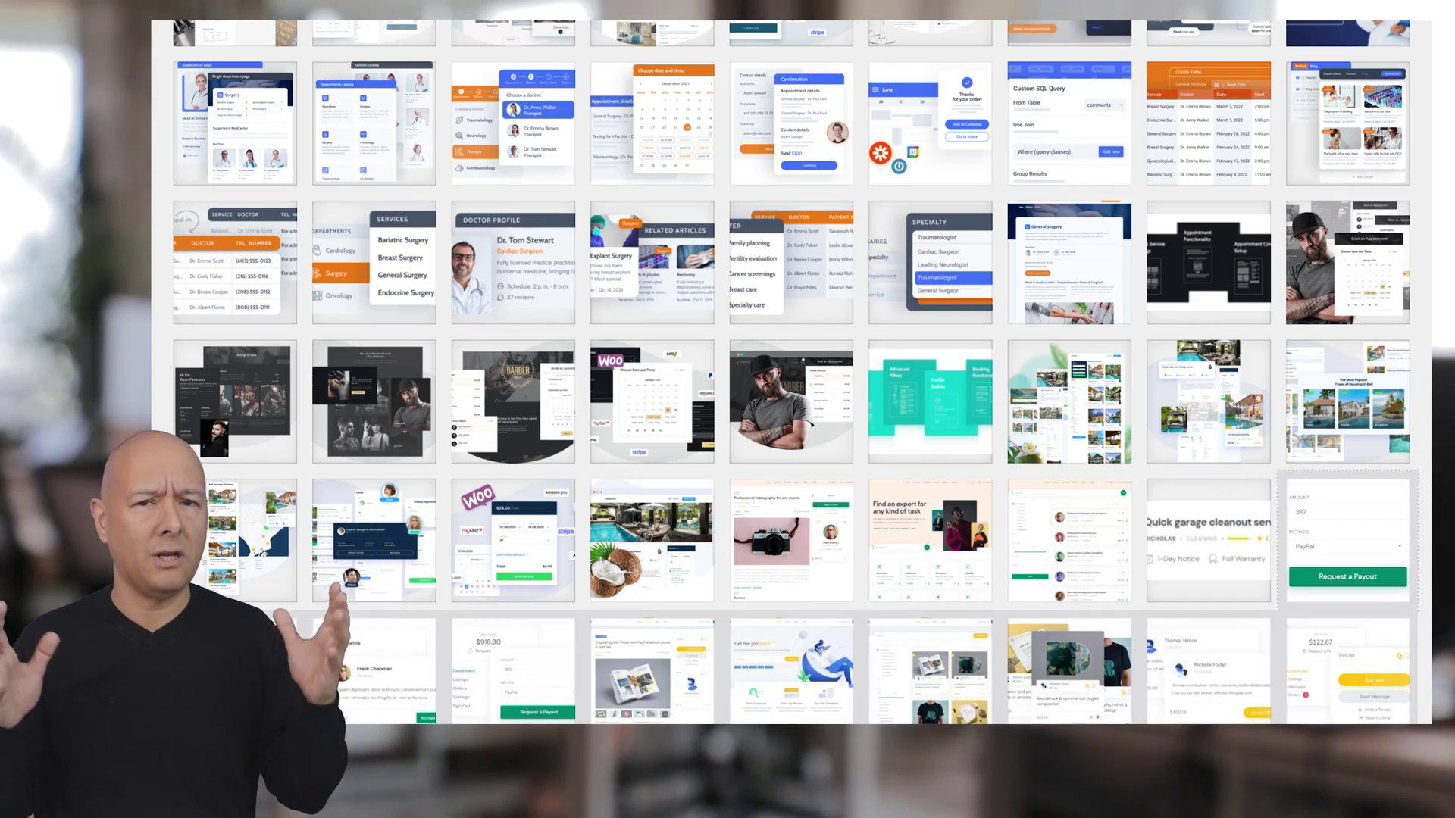
pyautogui.scroll(-15, 791, 372)
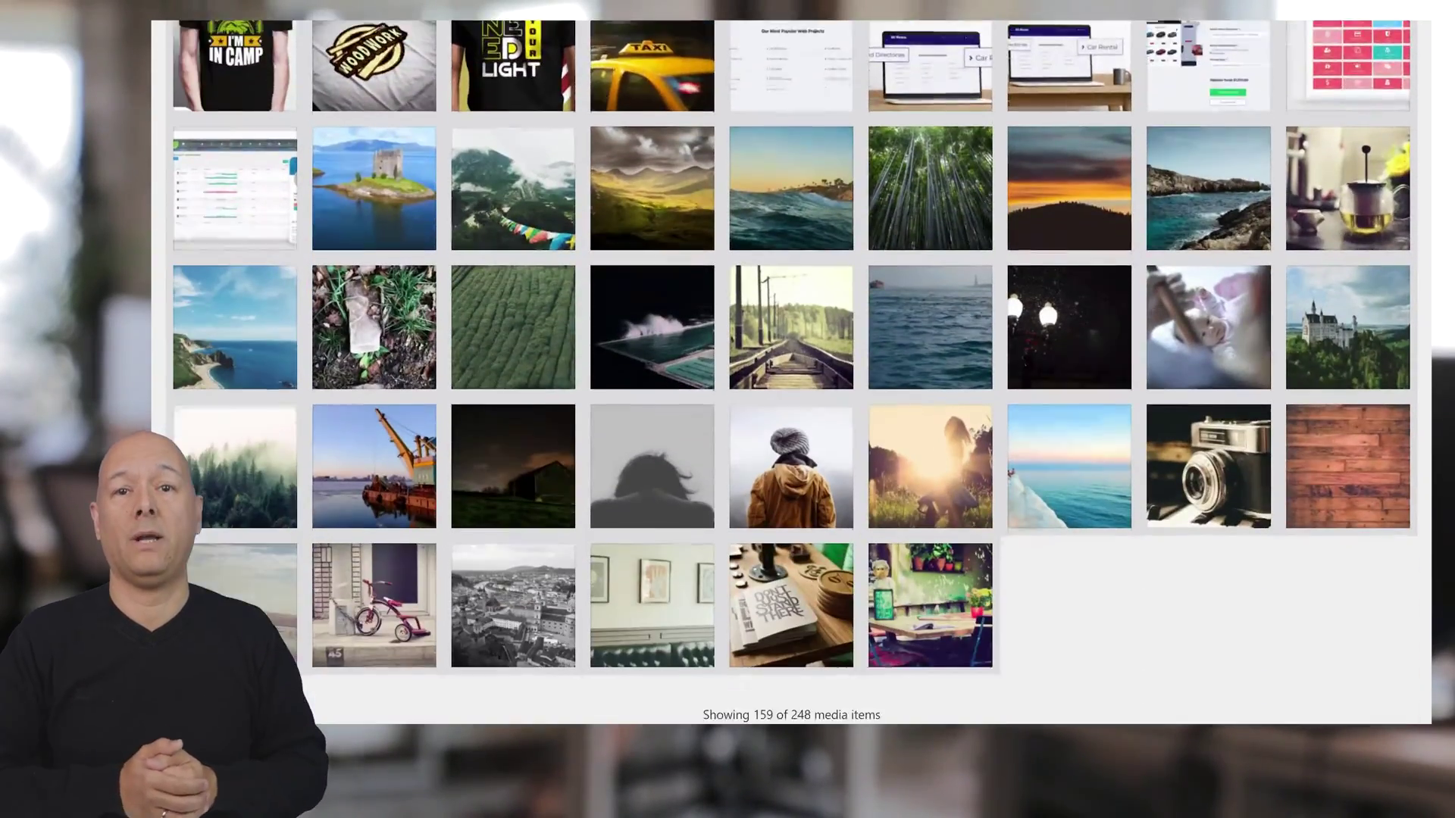
pyautogui.scroll(-1, 791, 371)
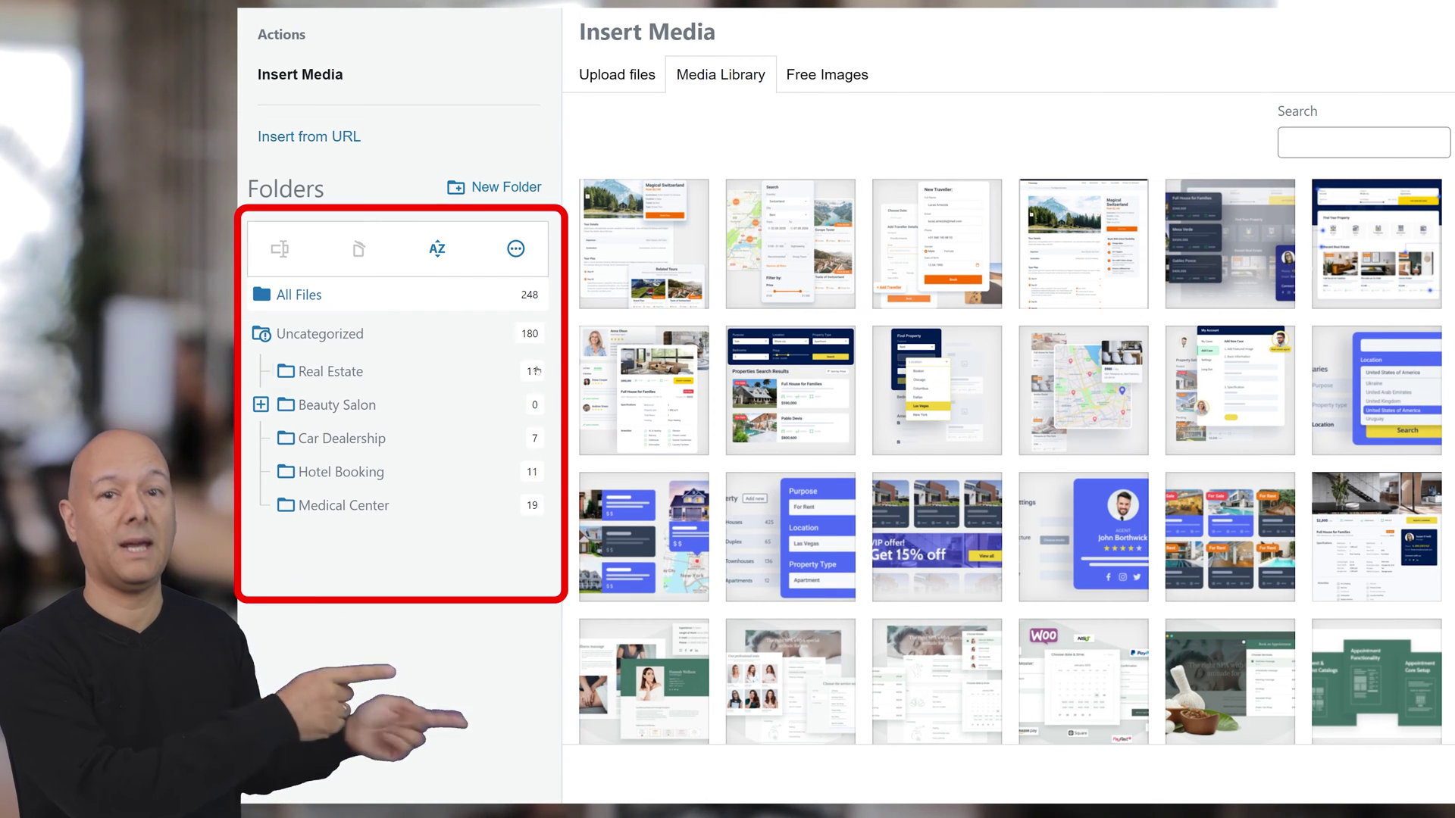
# Expand Beauty Salon and filter the library to Hairdressers, then to Barbershop.
pyautogui.click(262, 405)
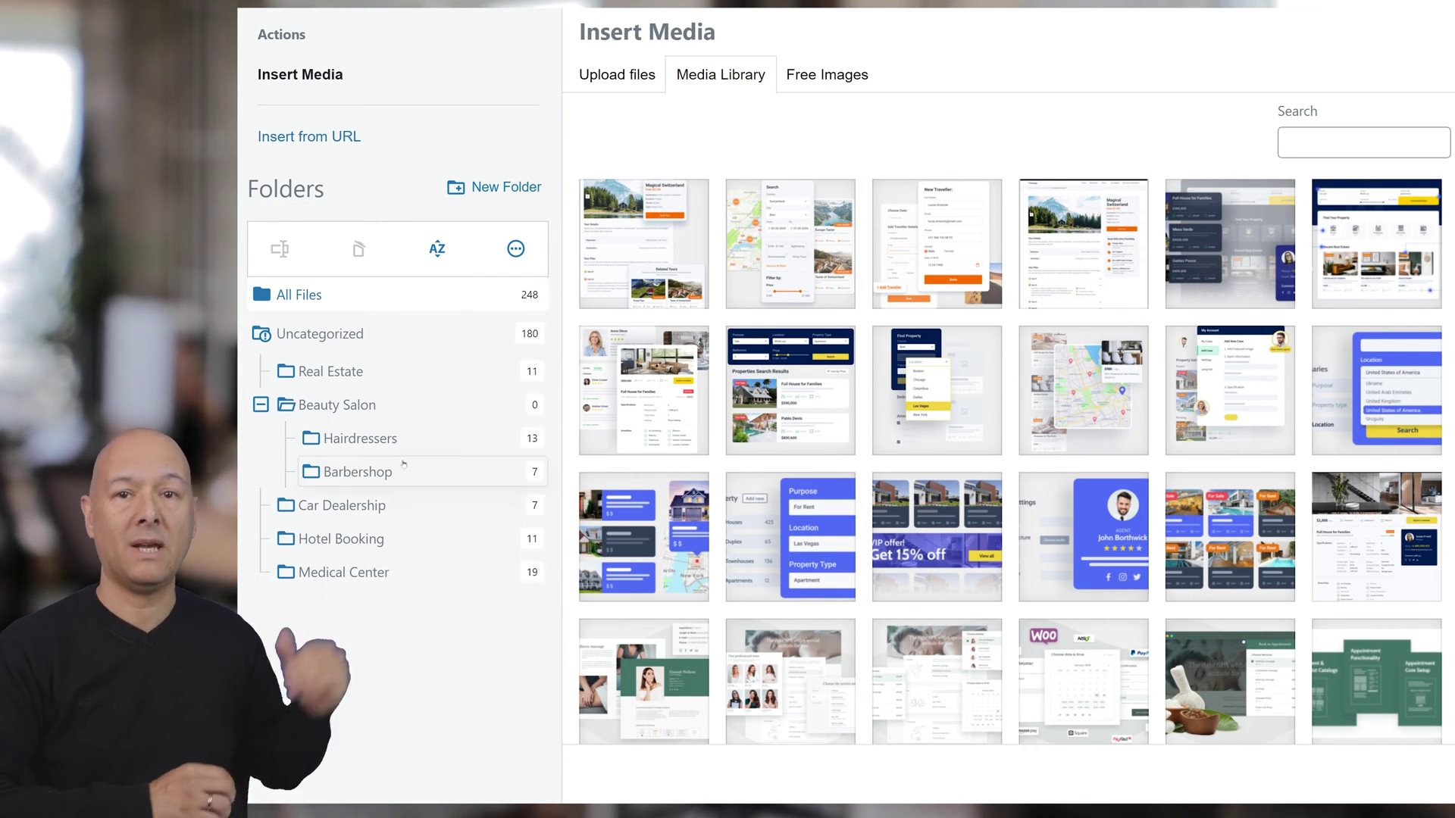
pyautogui.click(361, 446)
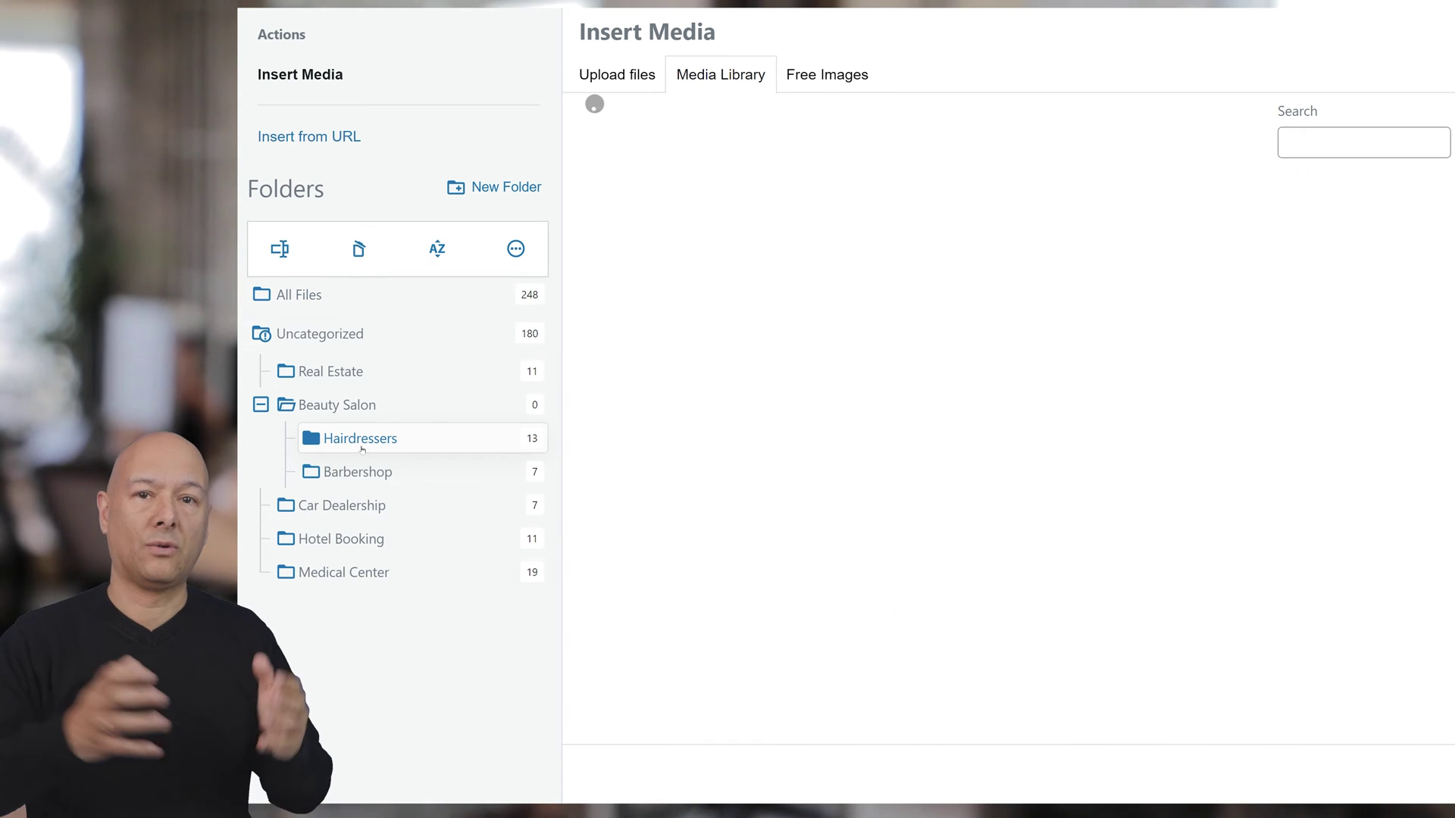
pyautogui.click(387, 473)
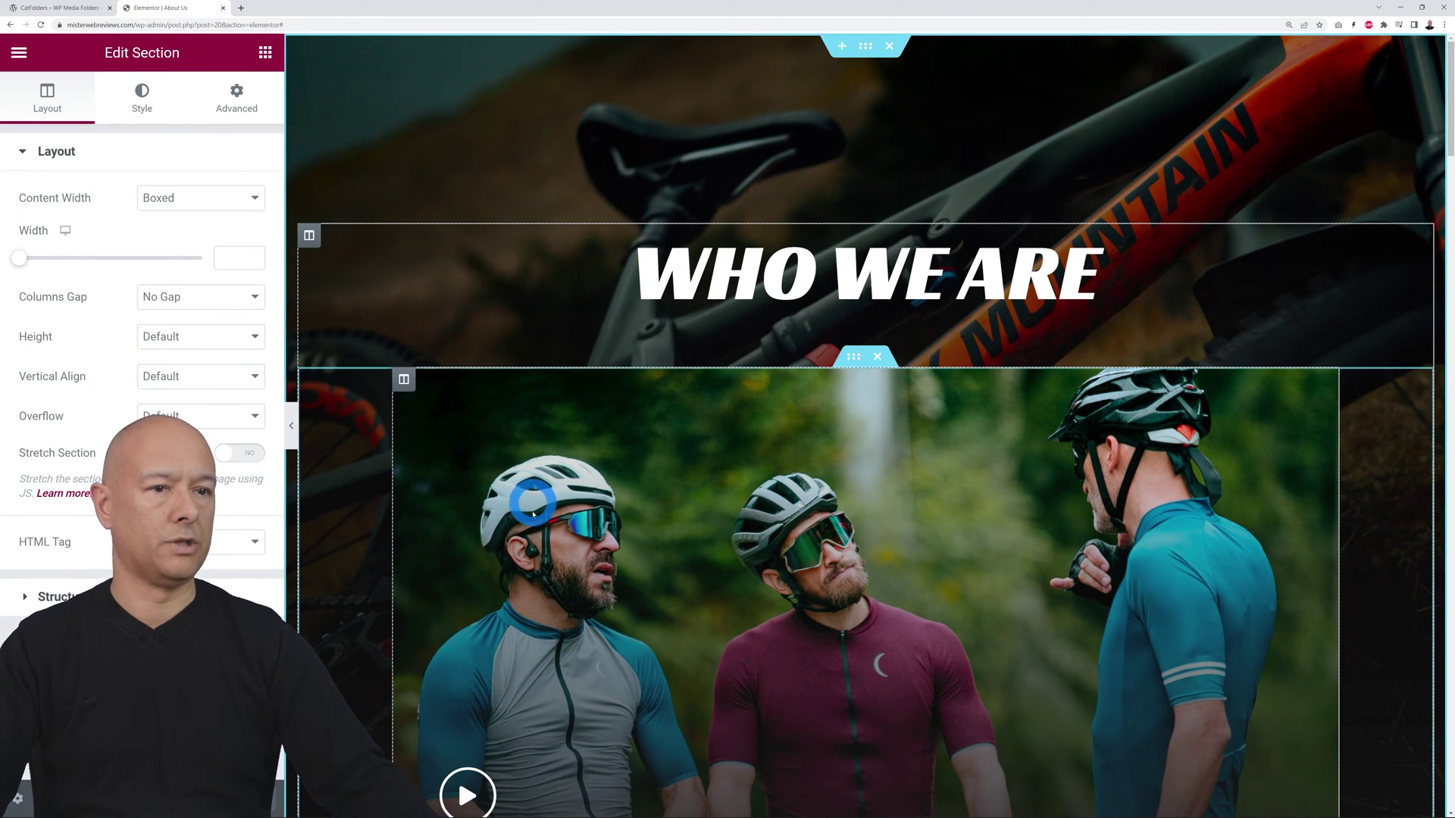
# Select the photo column and open its Style background image picker.
pyautogui.click(407, 385)
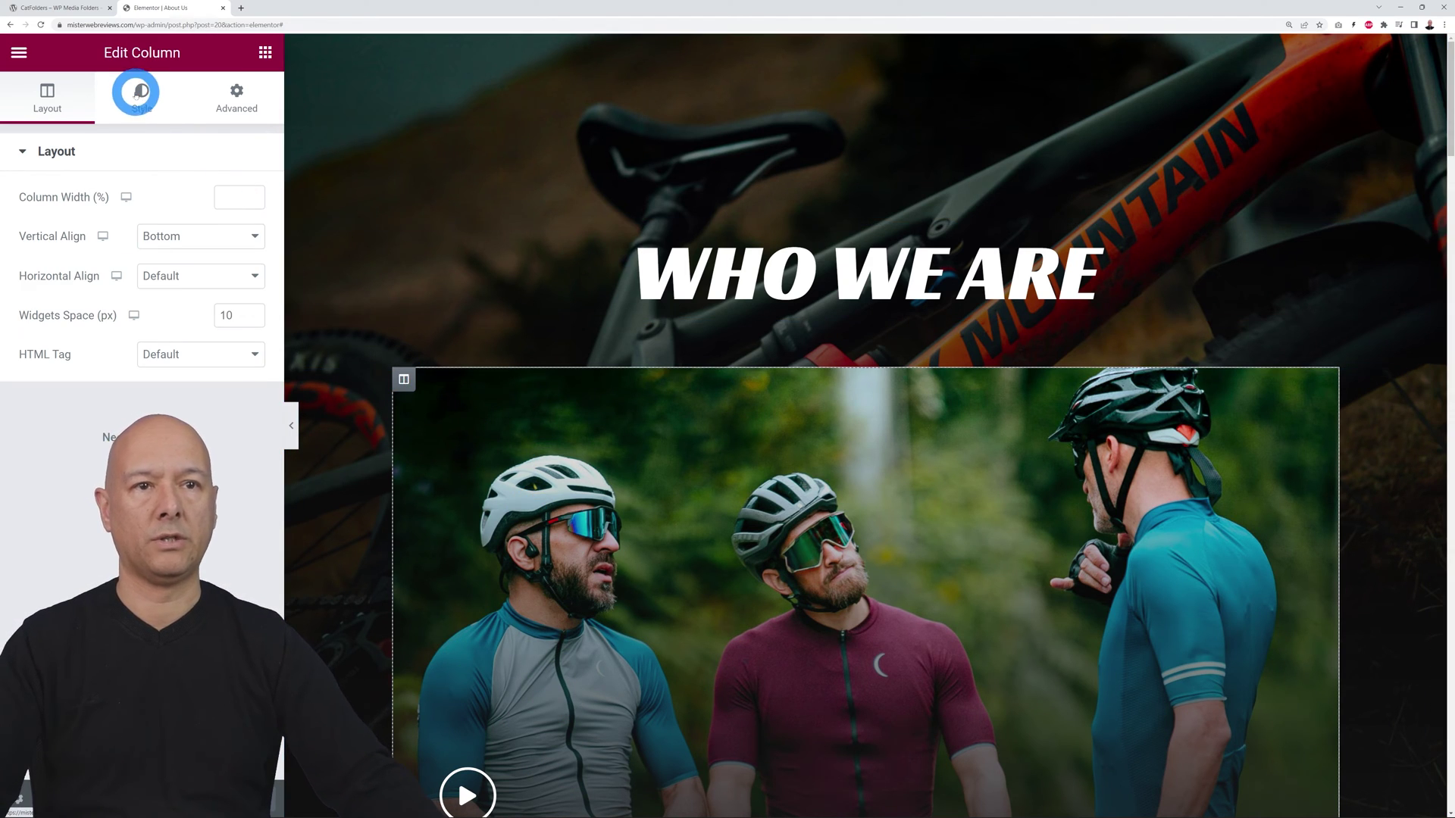
pyautogui.click(143, 91)
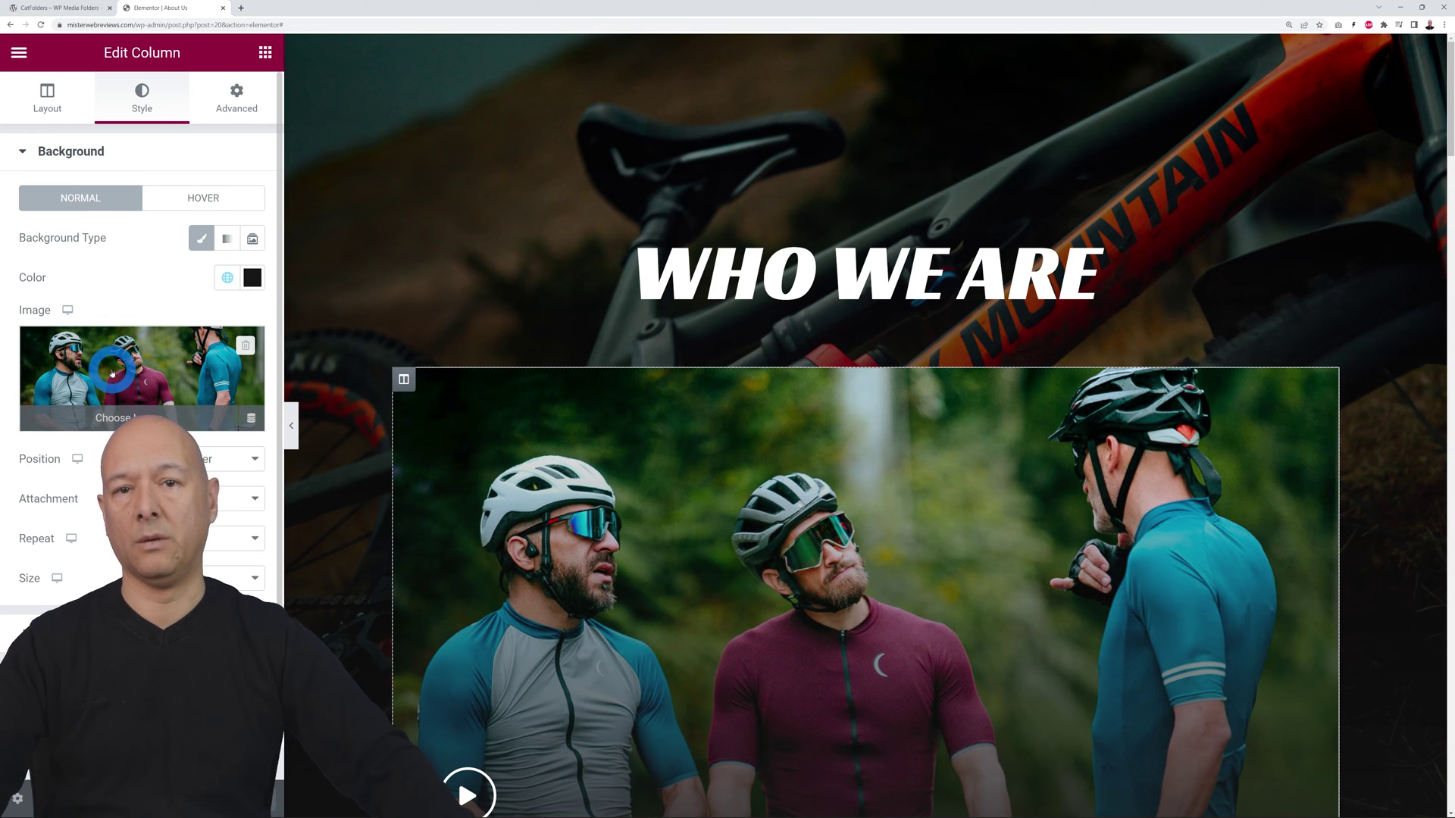
pyautogui.click(112, 372)
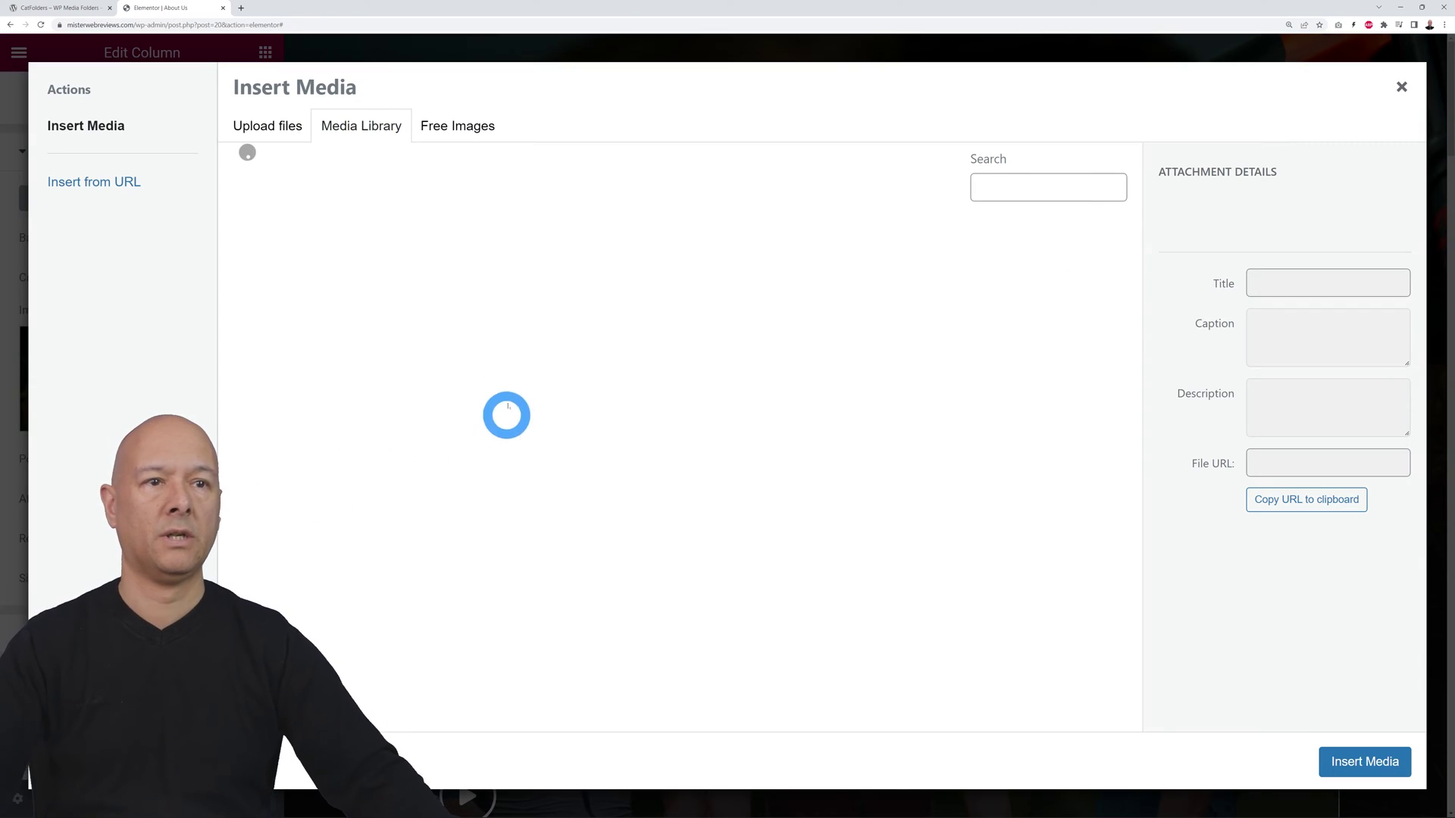
# Load two more batches of media, then close Insert Media leaving the cyclists background unchanged.
pyautogui.scroll(-20, 1002, 558)
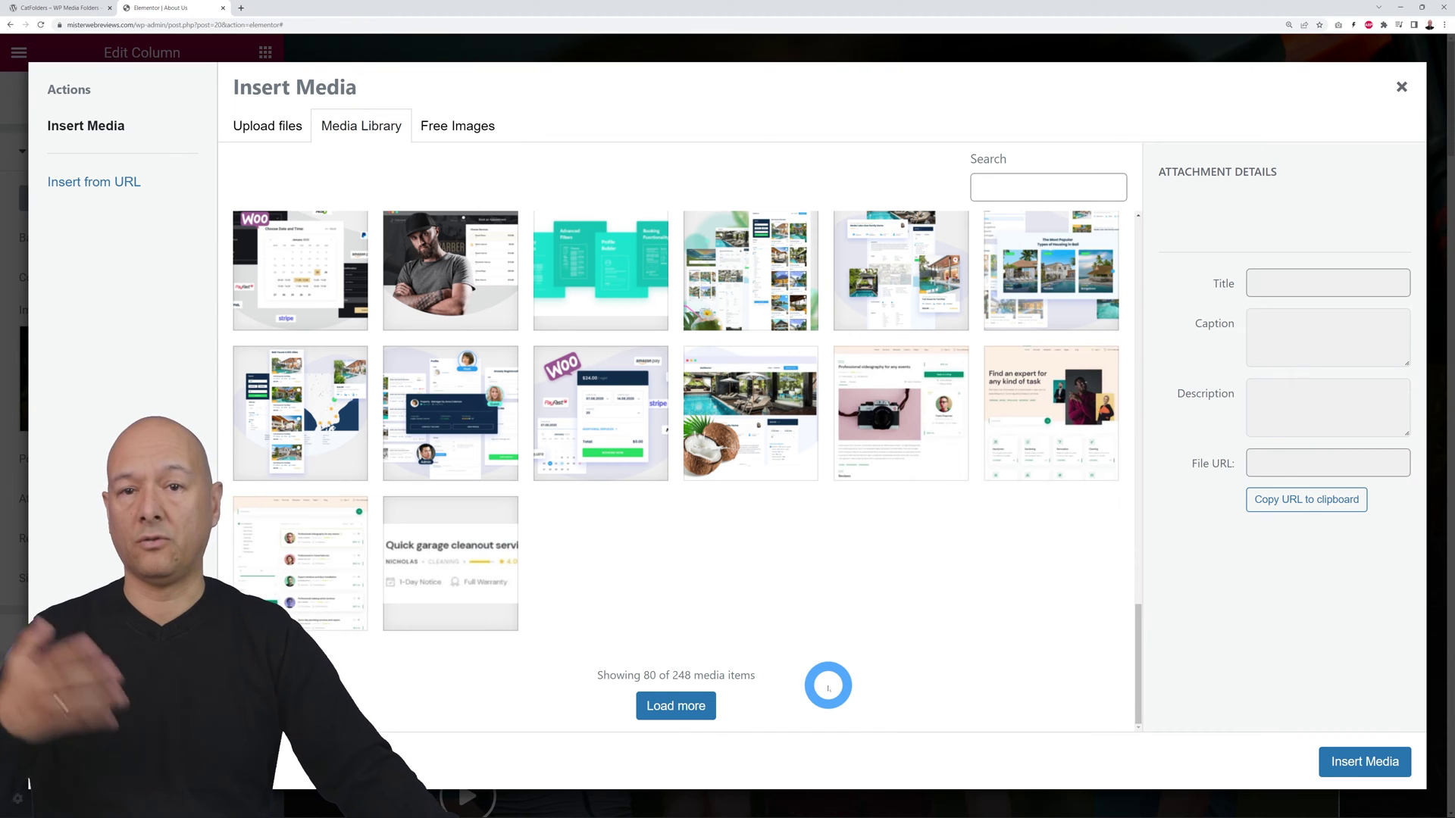
pyautogui.click(690, 705)
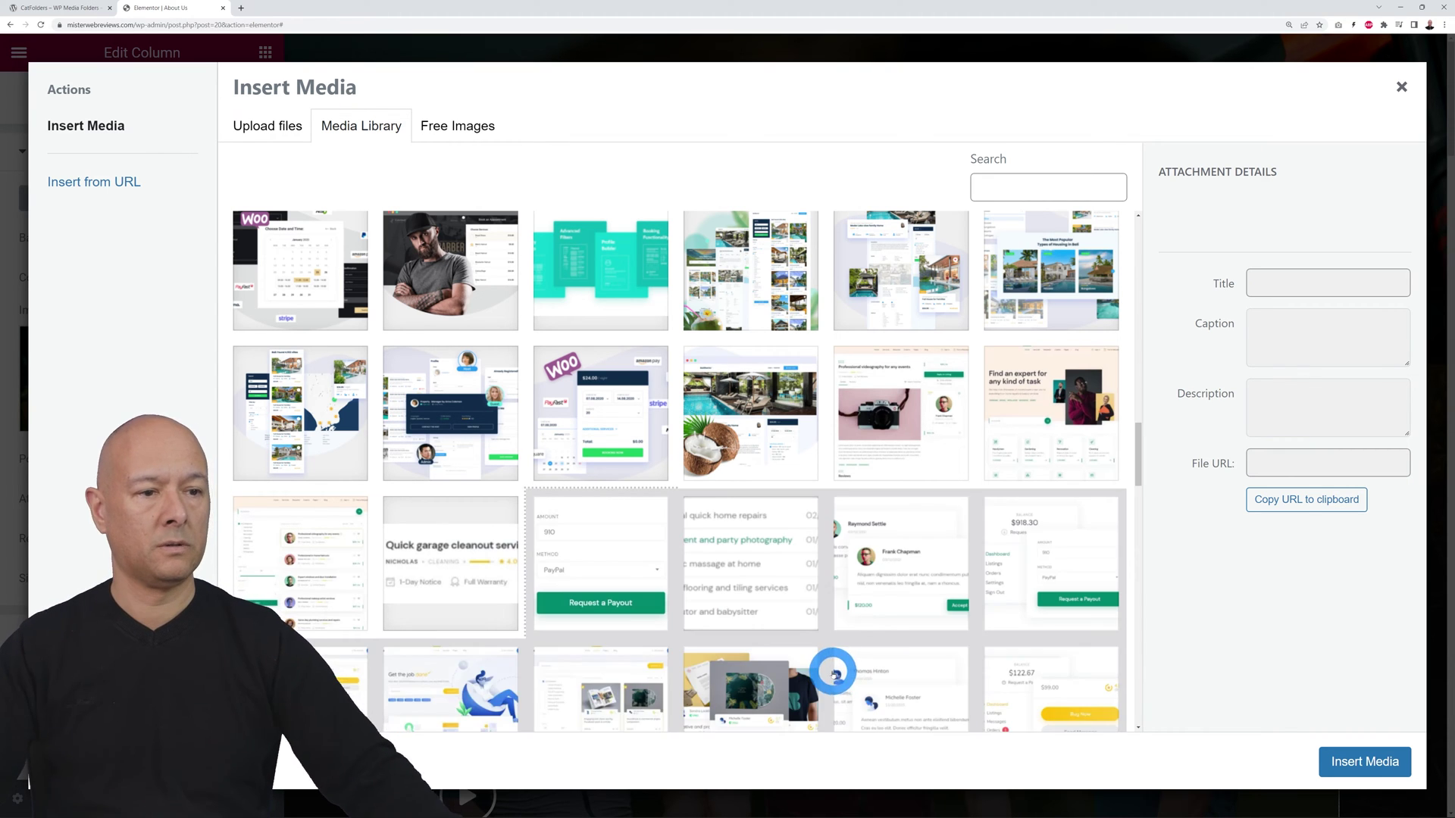
pyautogui.scroll(-20, 899, 582)
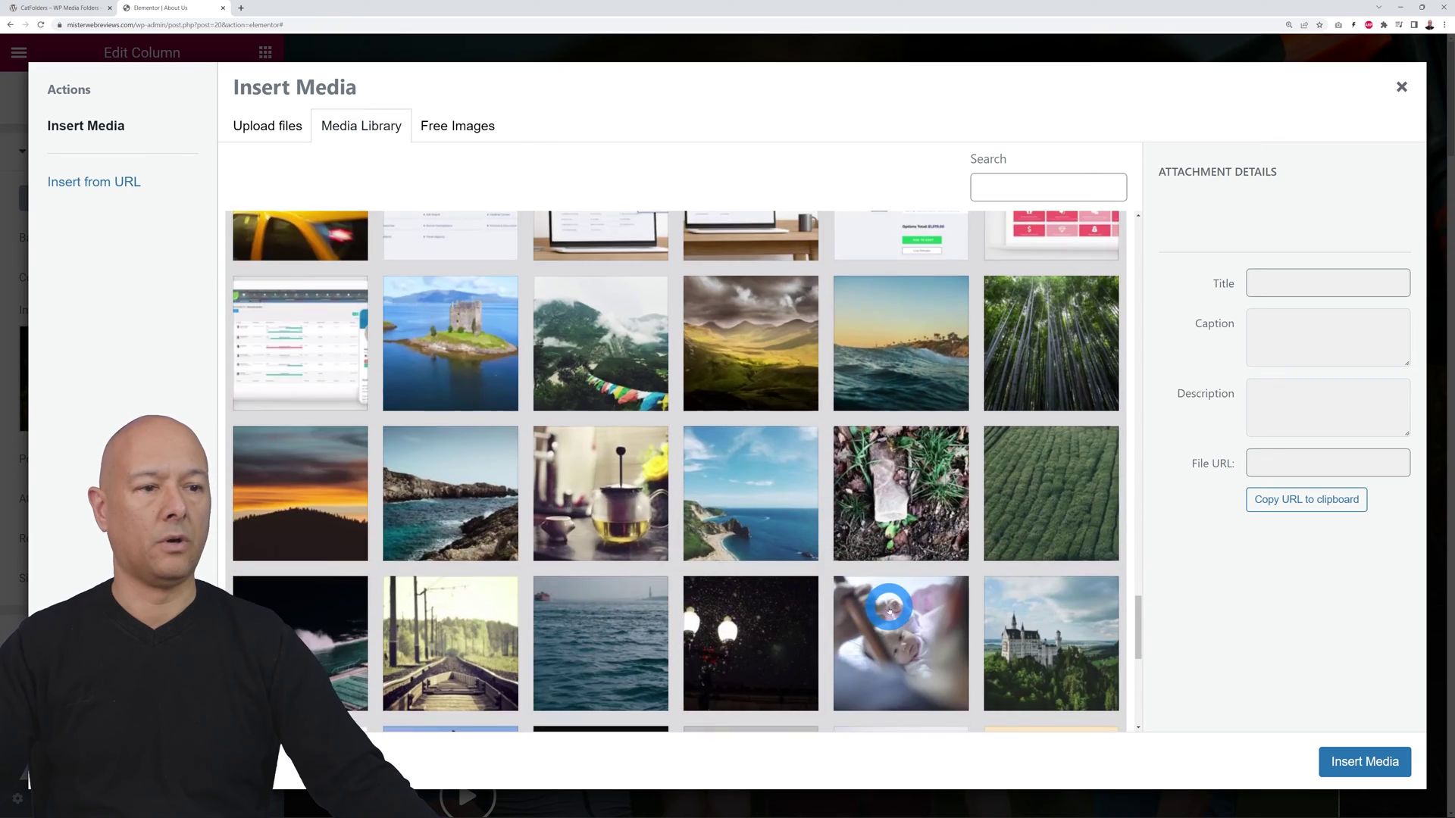
pyautogui.scroll(-1, 891, 608)
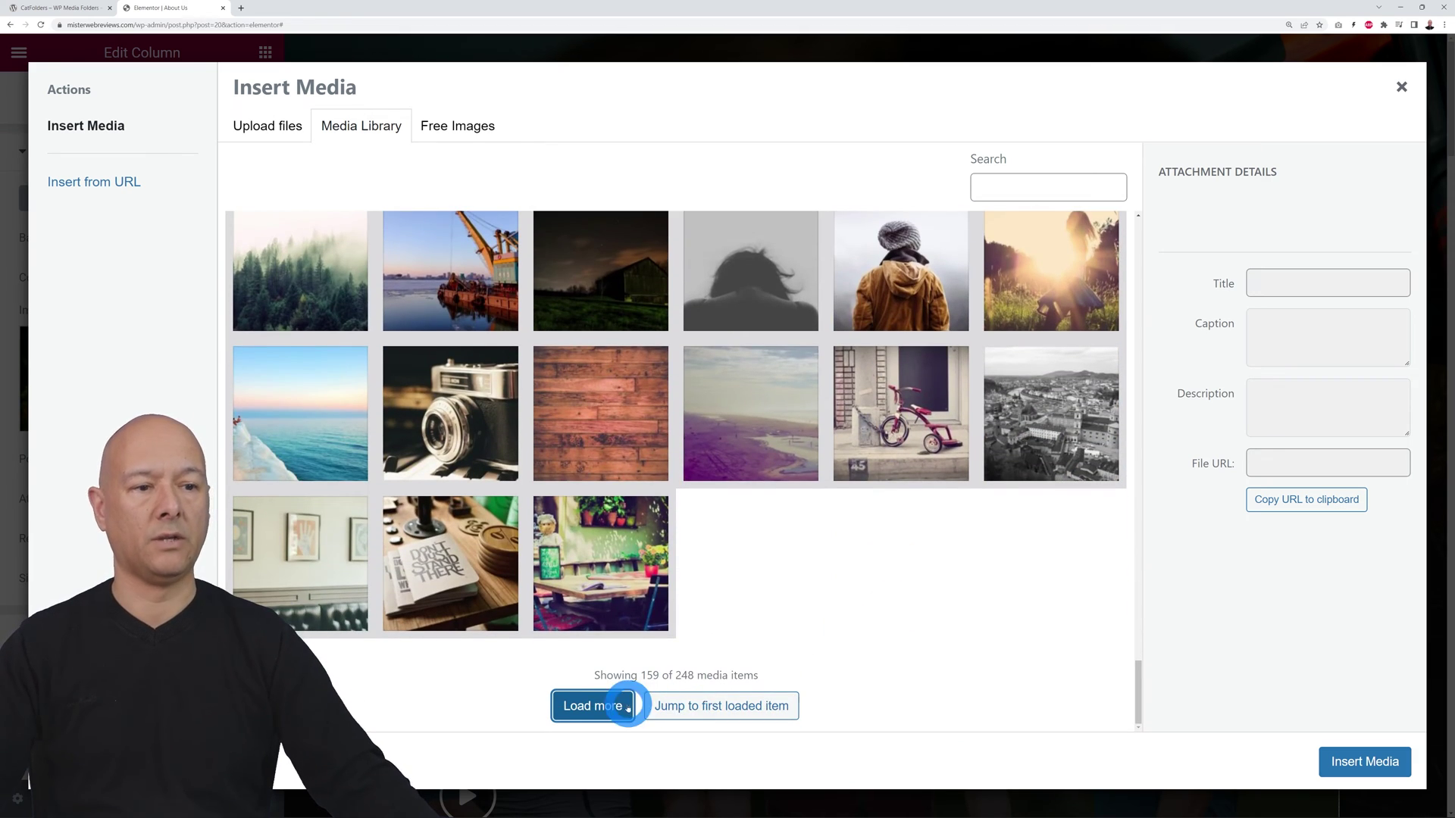
pyautogui.click(606, 704)
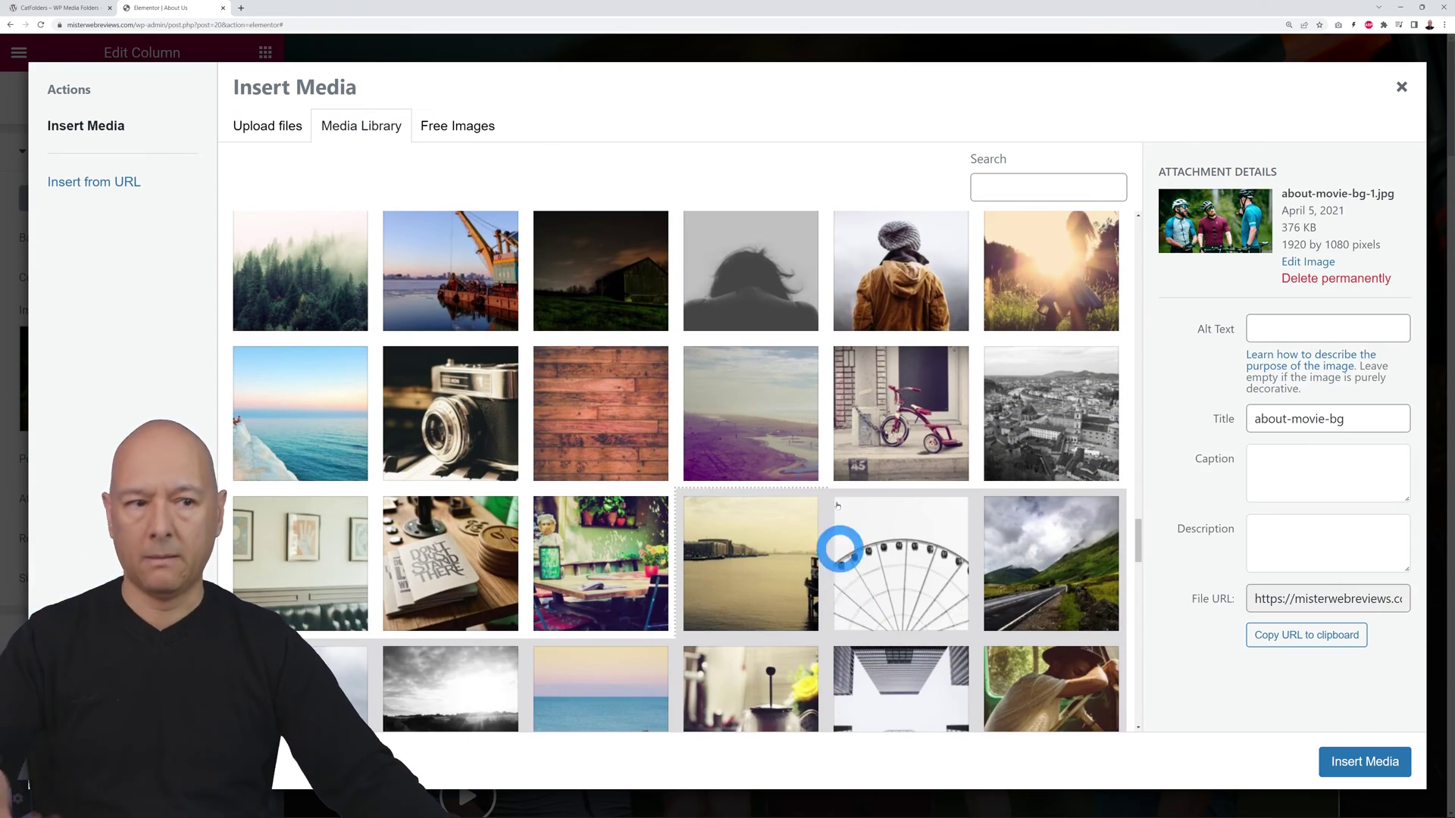
pyautogui.scroll(-15, 870, 532)
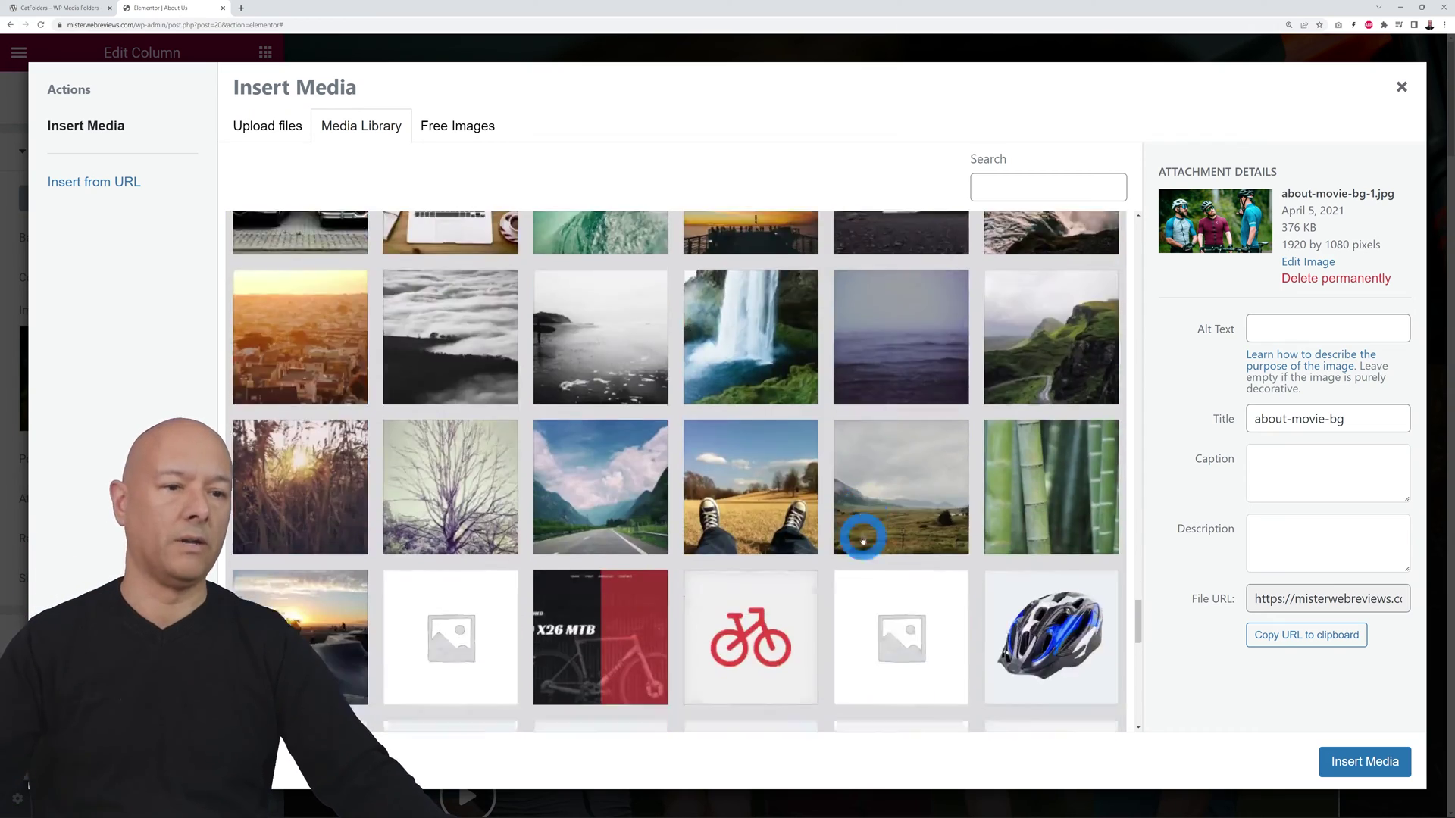
pyautogui.scroll(-6, 862, 541)
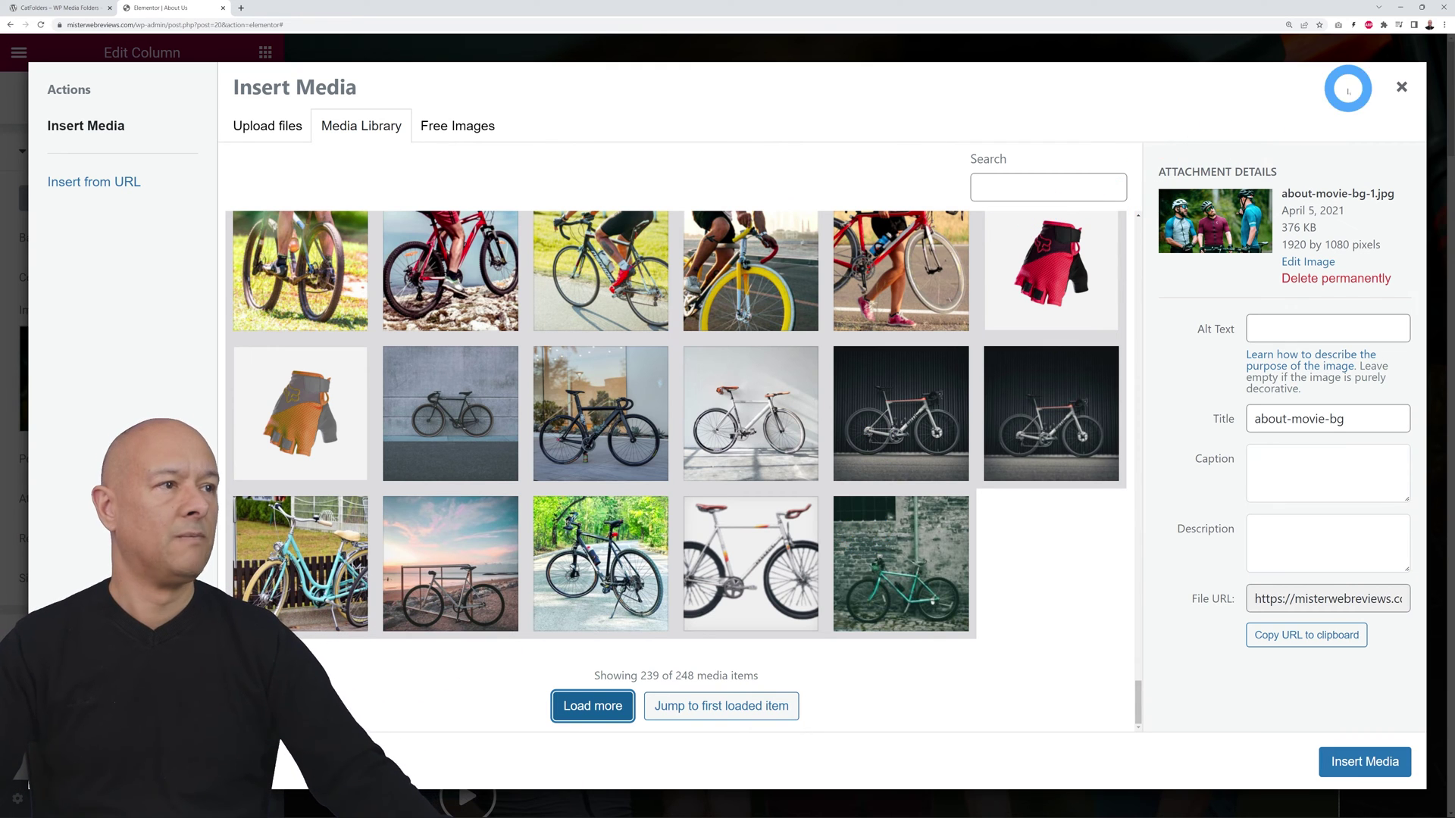
pyautogui.click(1401, 85)
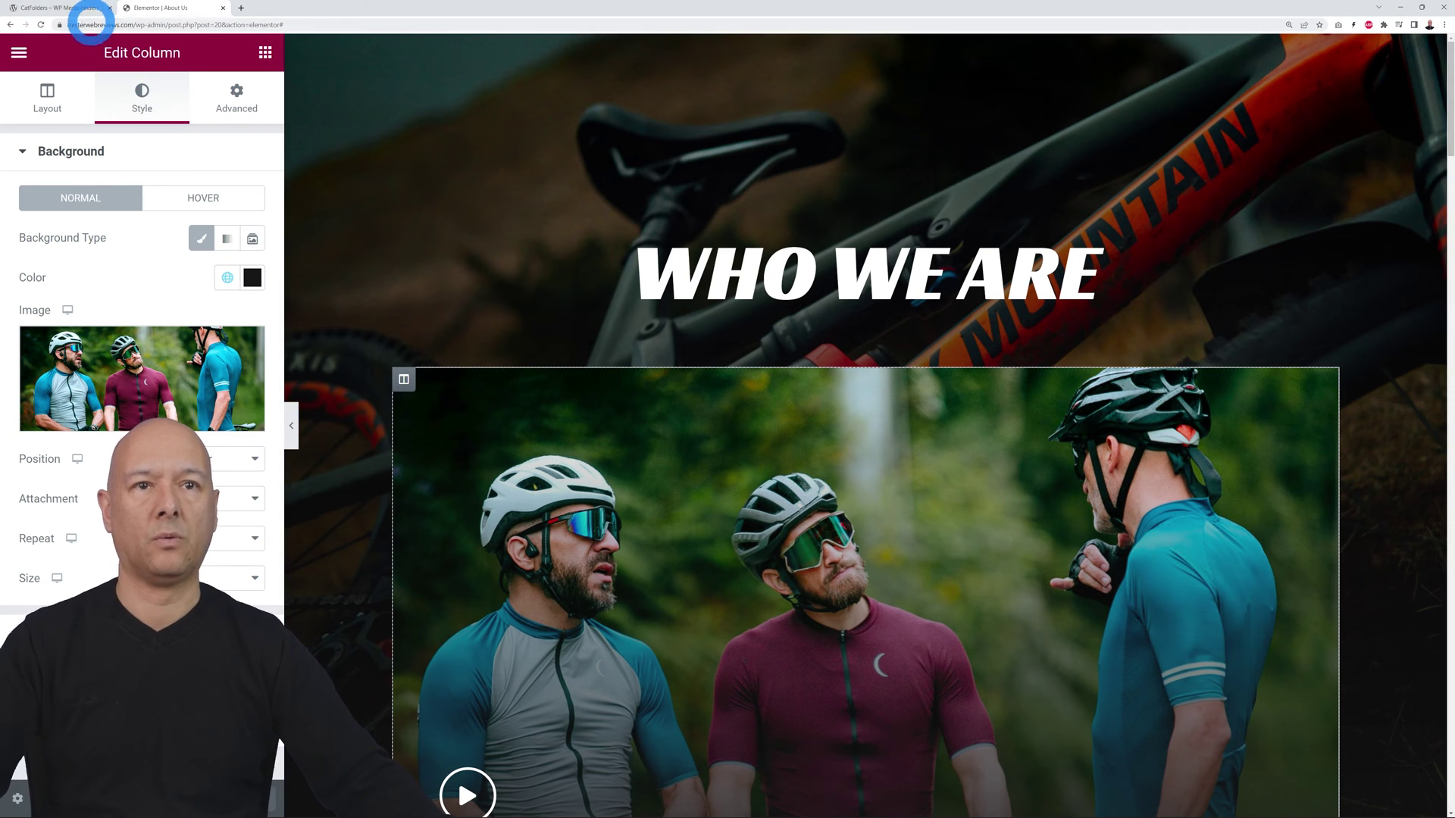
# On the CatFolders plugin page, select the name CatFolders in its title.
pyautogui.click(65, 11)
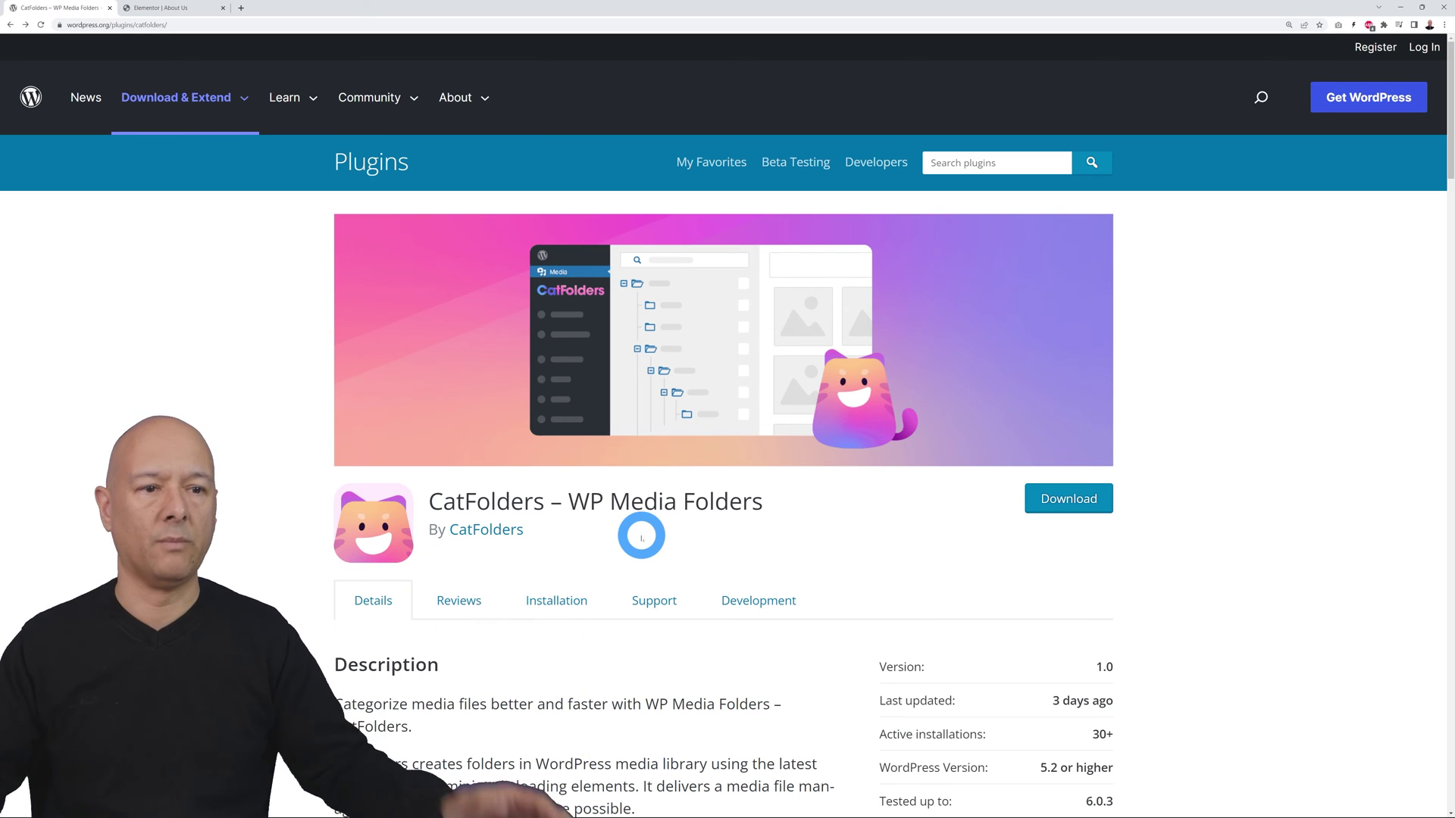
pyautogui.moveTo(427, 503); pyautogui.dragTo(543, 504)
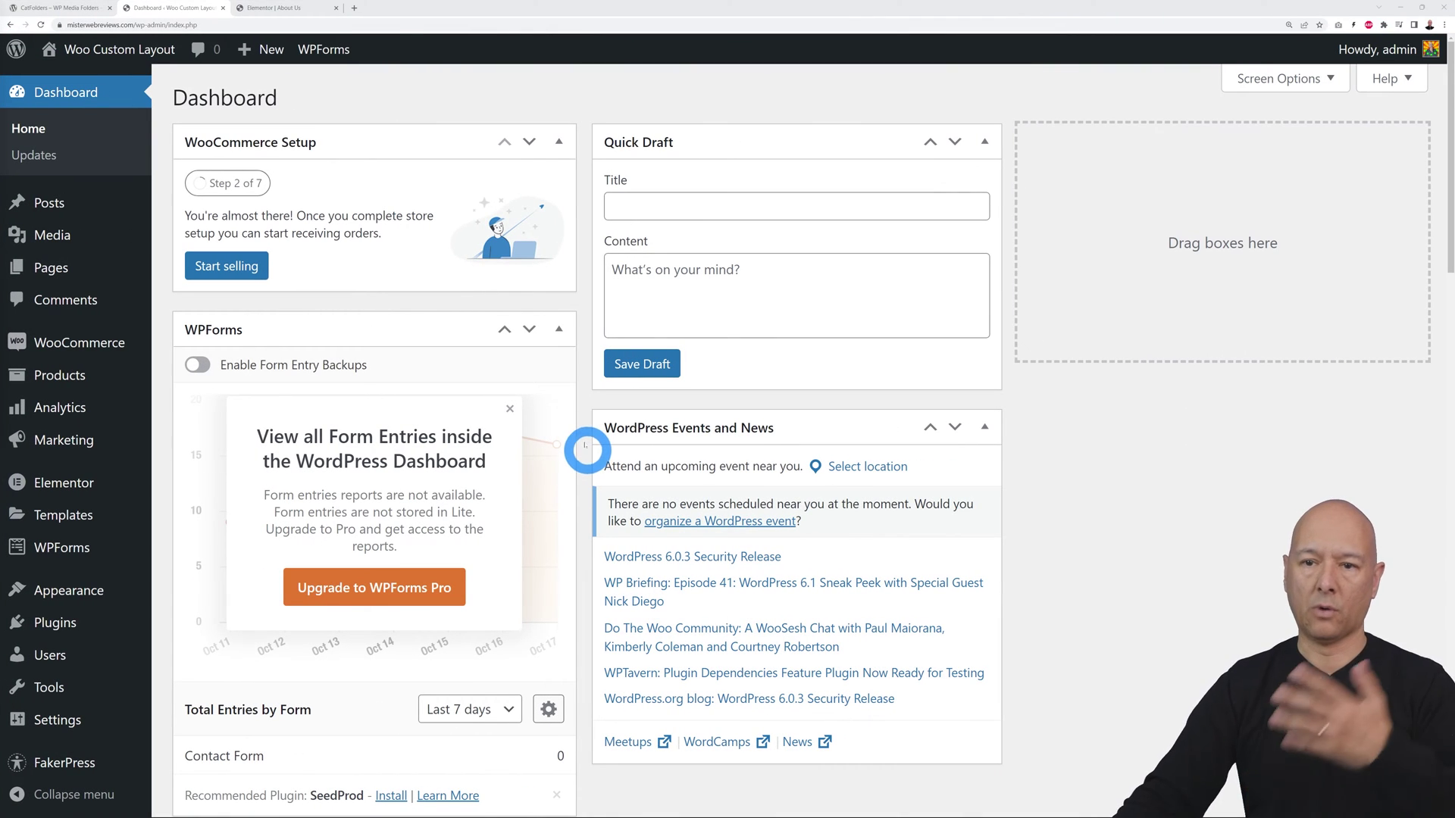
# Install and activate CatFolders – WP Media Folders from Plugins > Add New.
pyautogui.moveTo(120, 624)
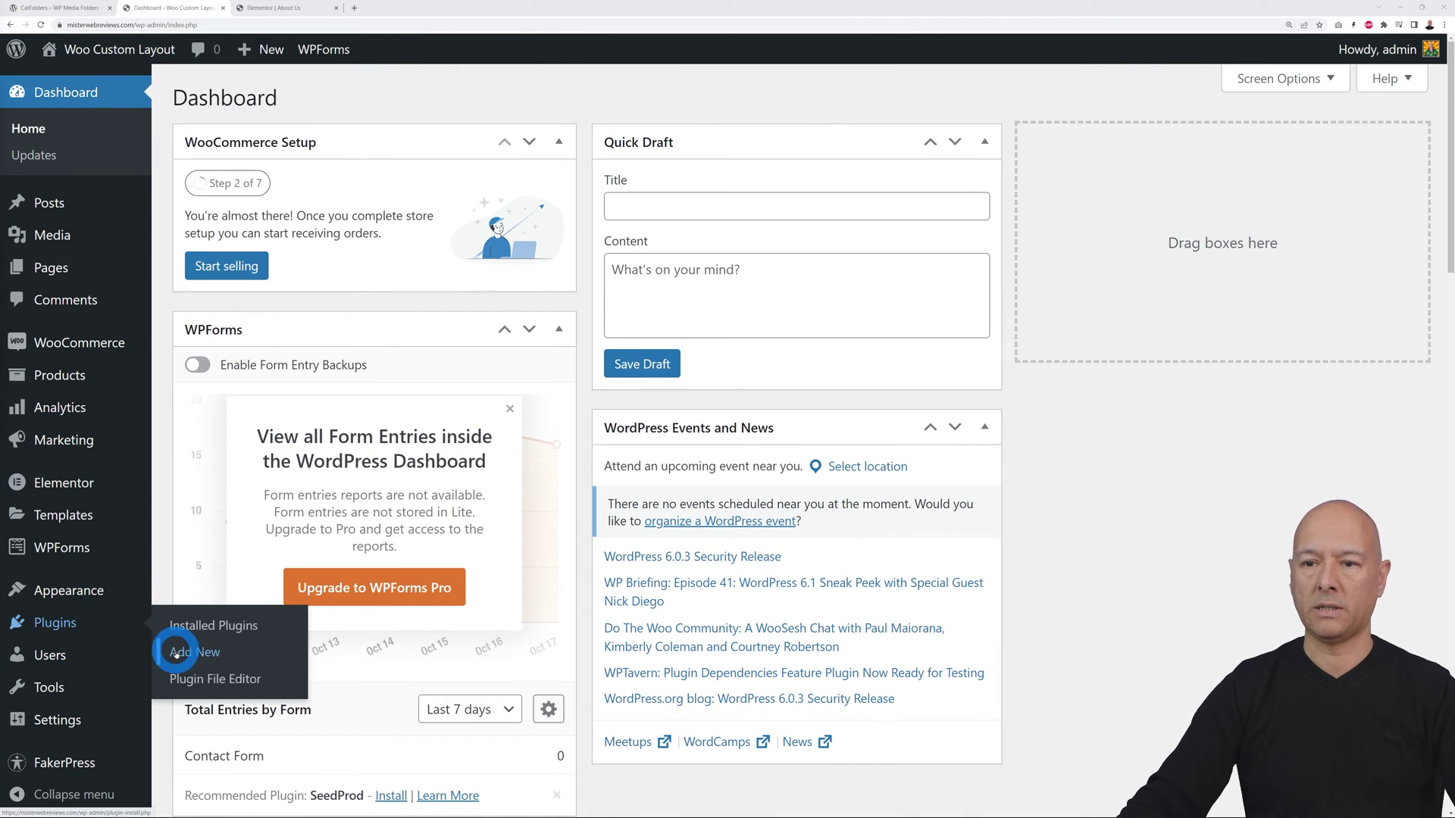
pyautogui.click(177, 653)
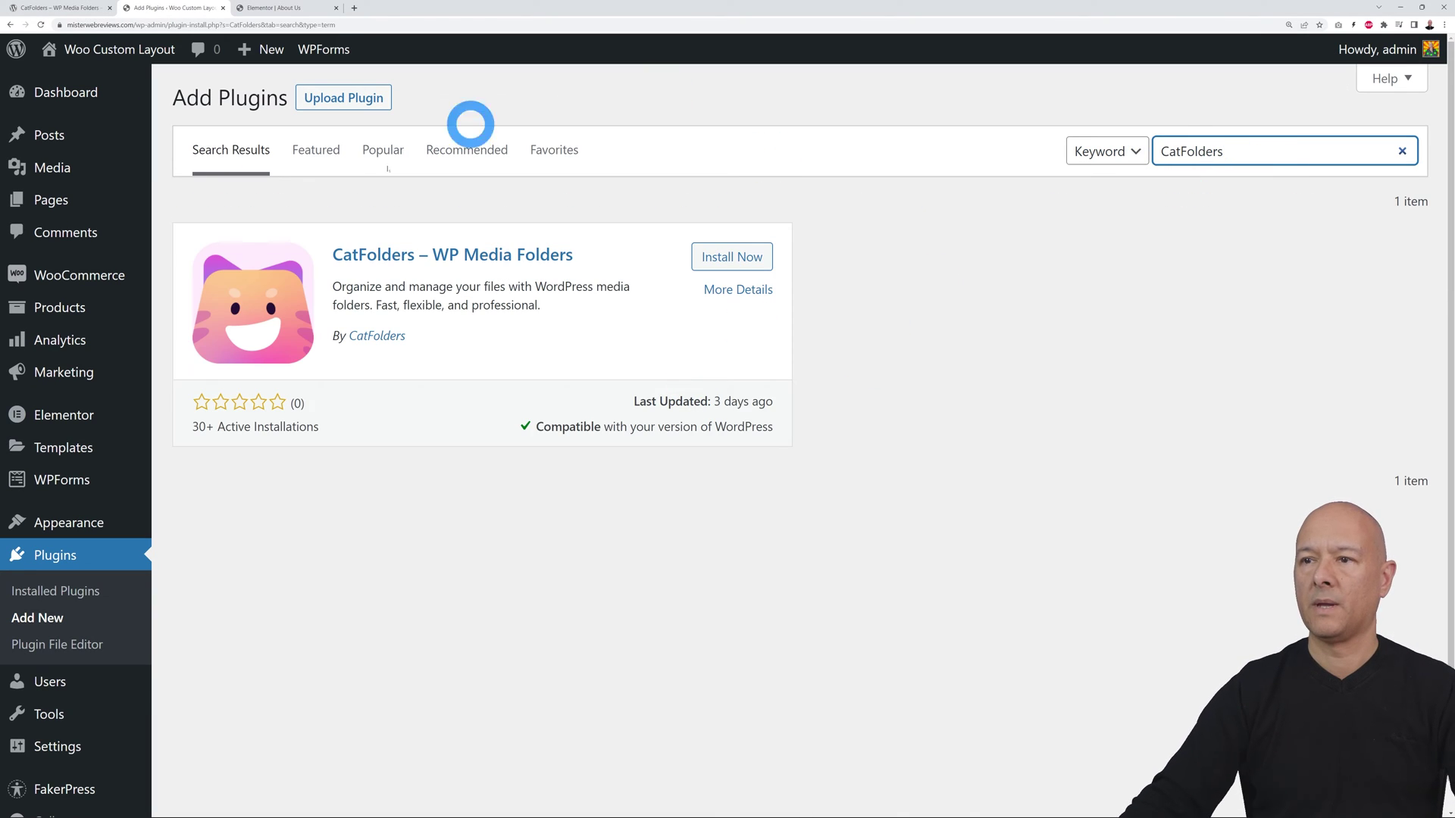
pyautogui.click(746, 258)
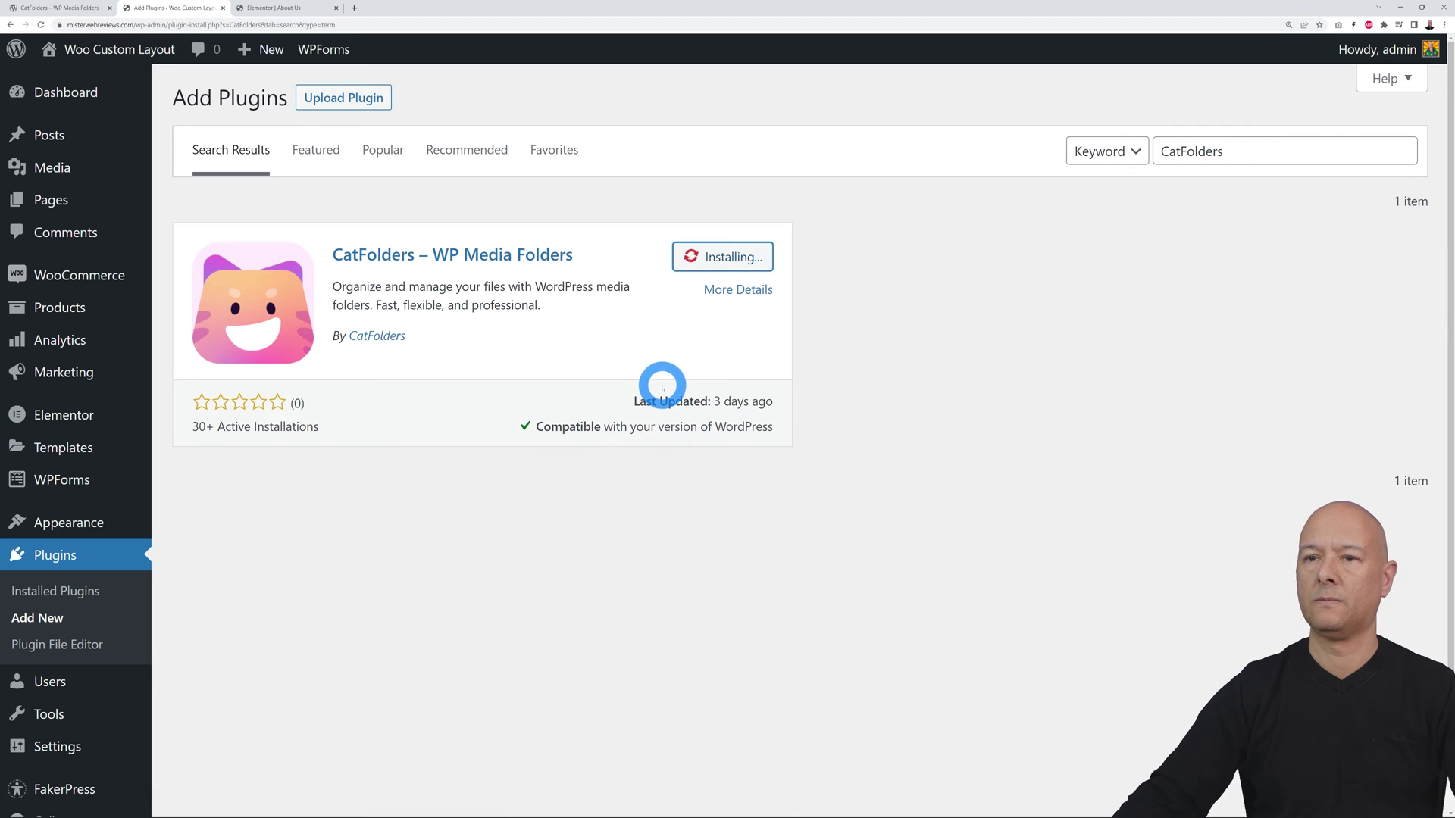
pyautogui.click(720, 260)
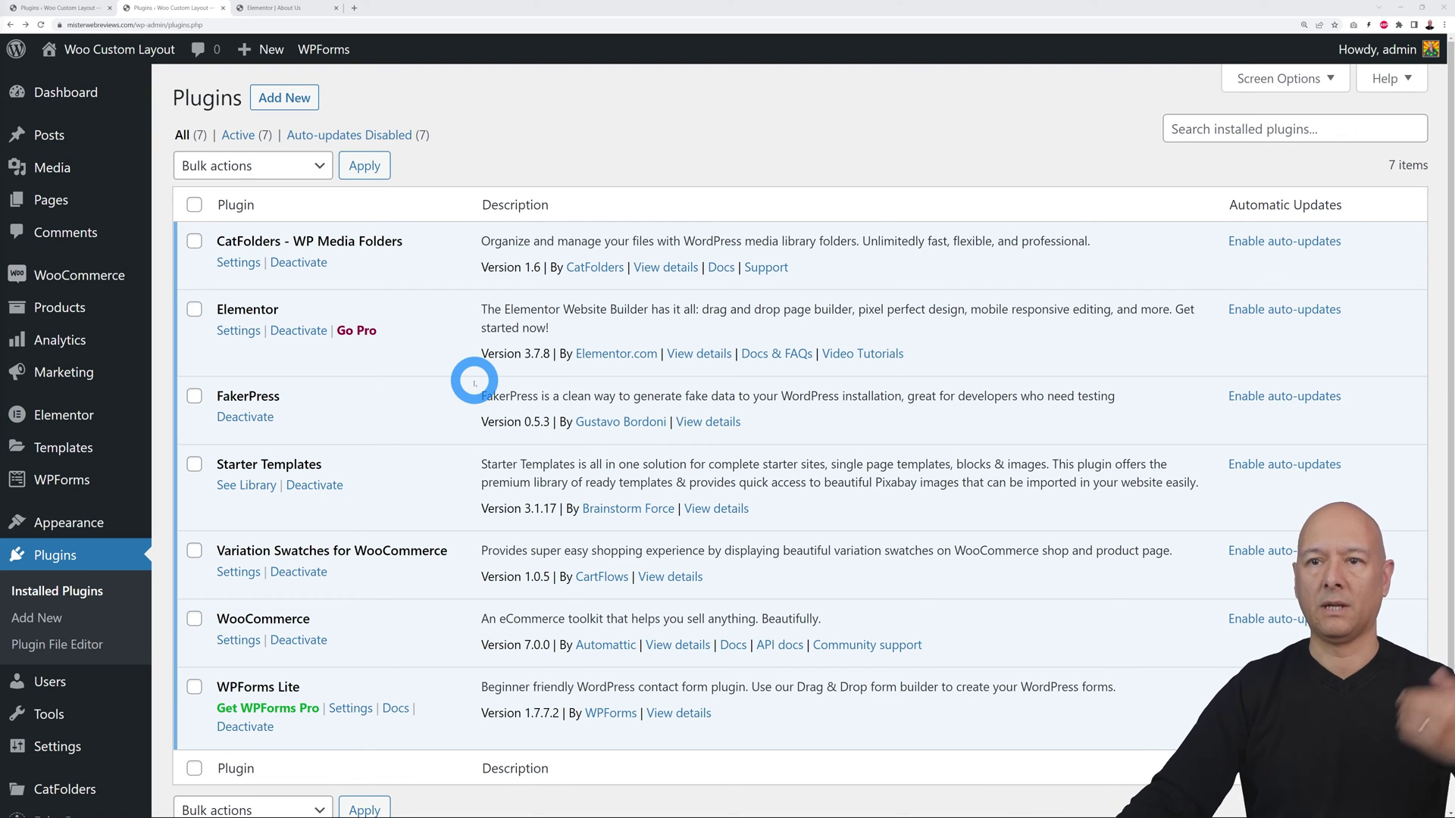
# Open the Media Library showing All Files and Uncategorized, 248 items each.
pyautogui.click(70, 174)
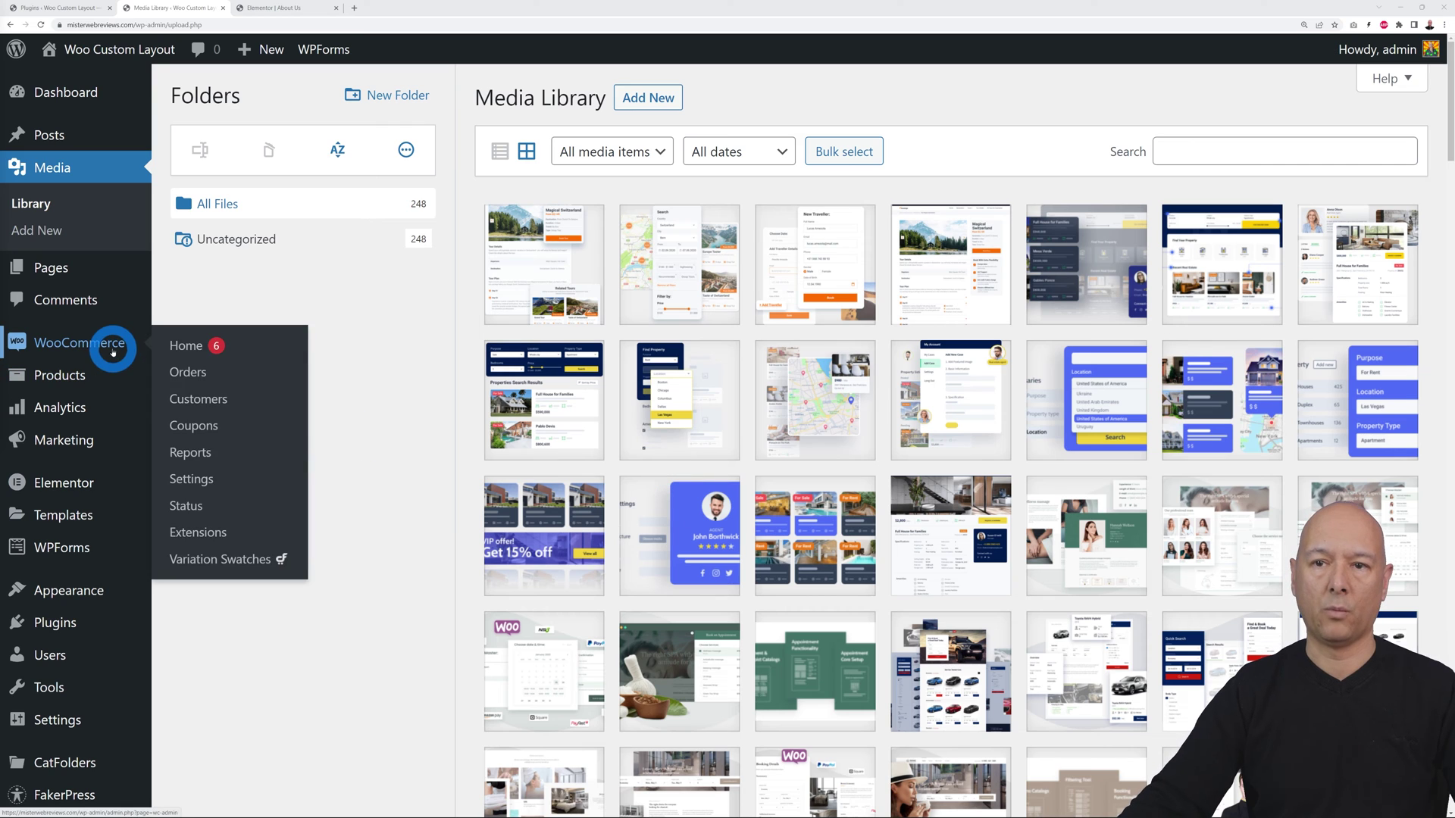
pyautogui.moveTo(73, 385)
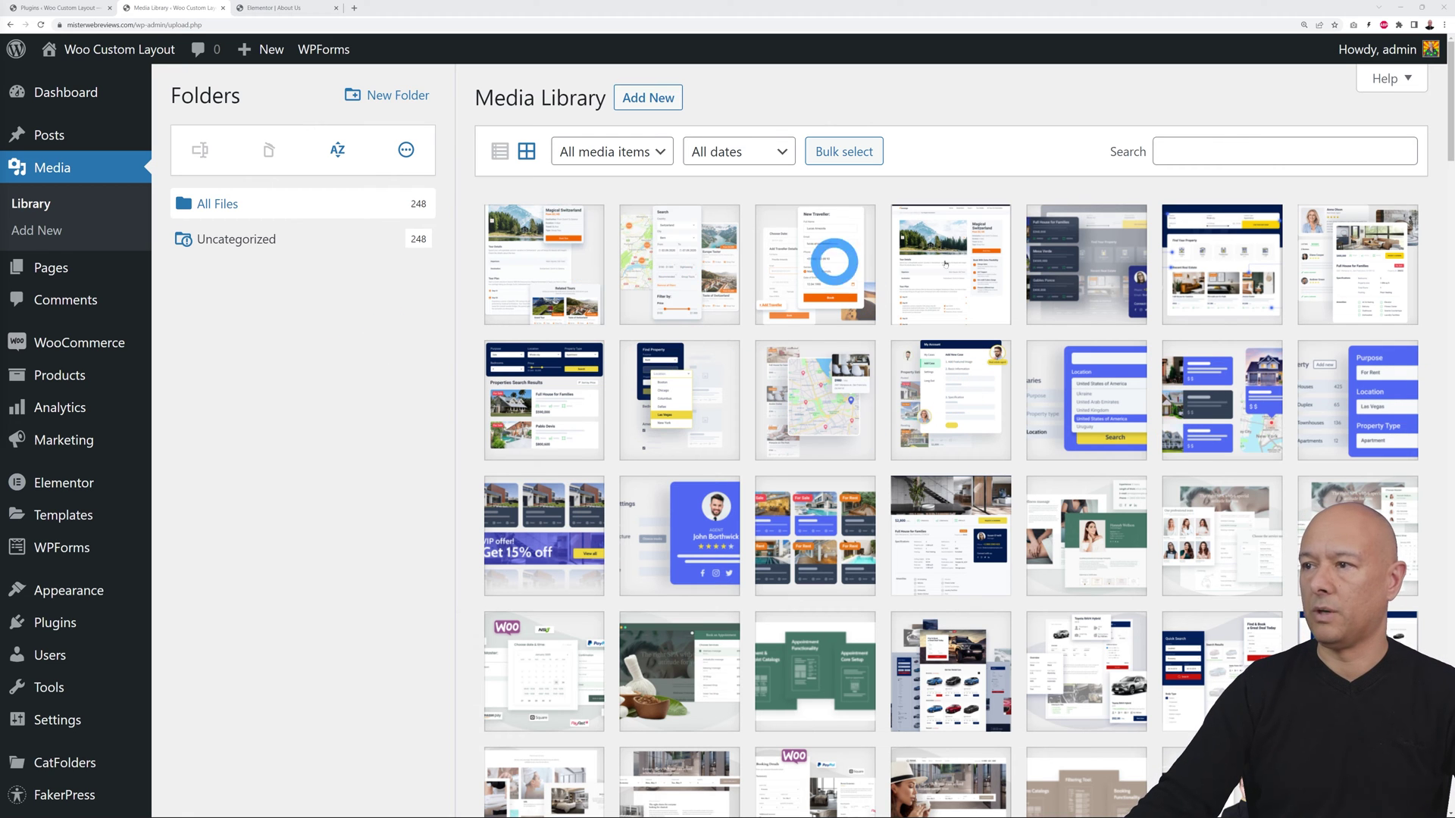
pyautogui.scroll(-5, 1273, 555)
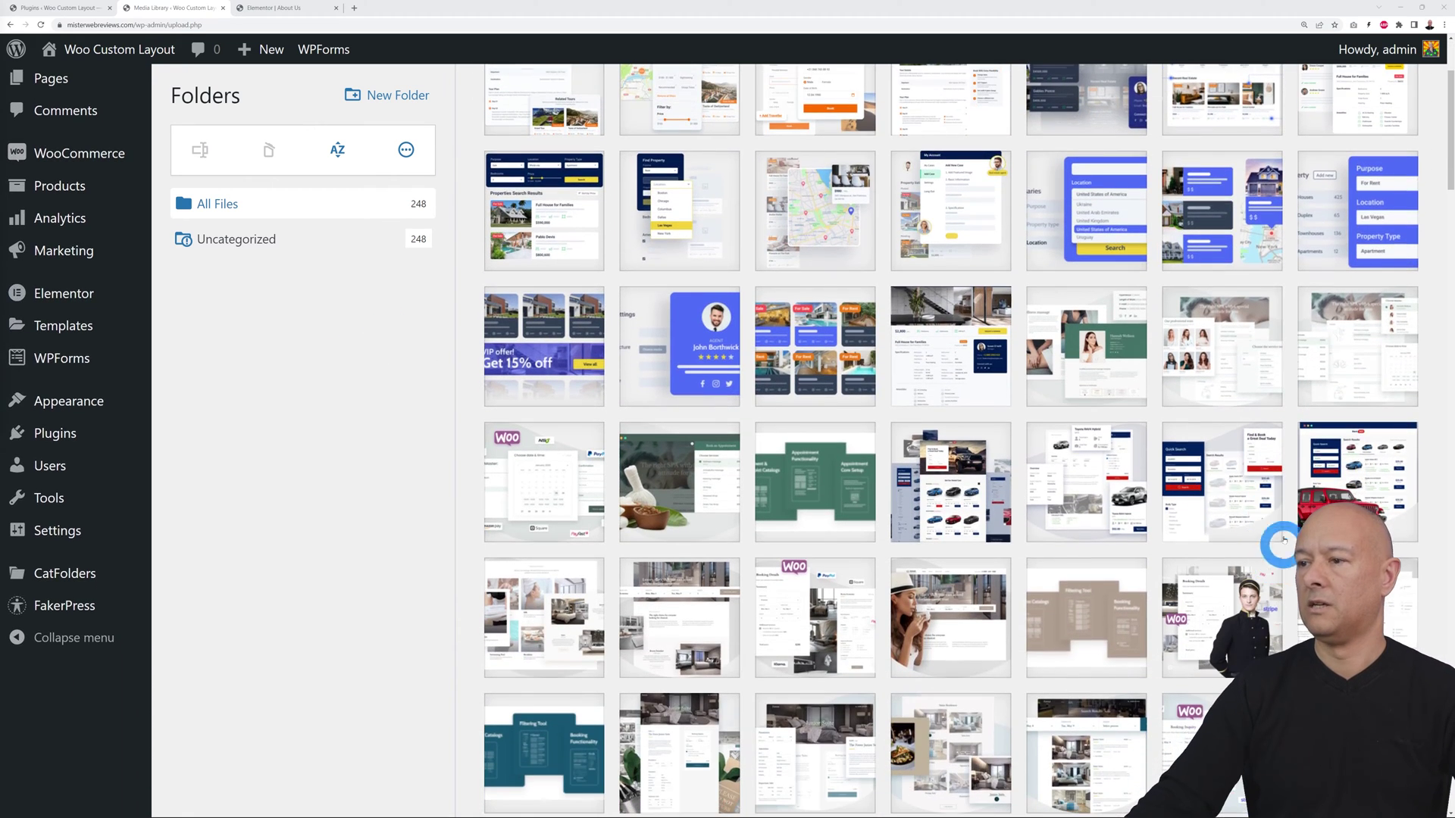
pyautogui.scroll(-3, 1346, 424)
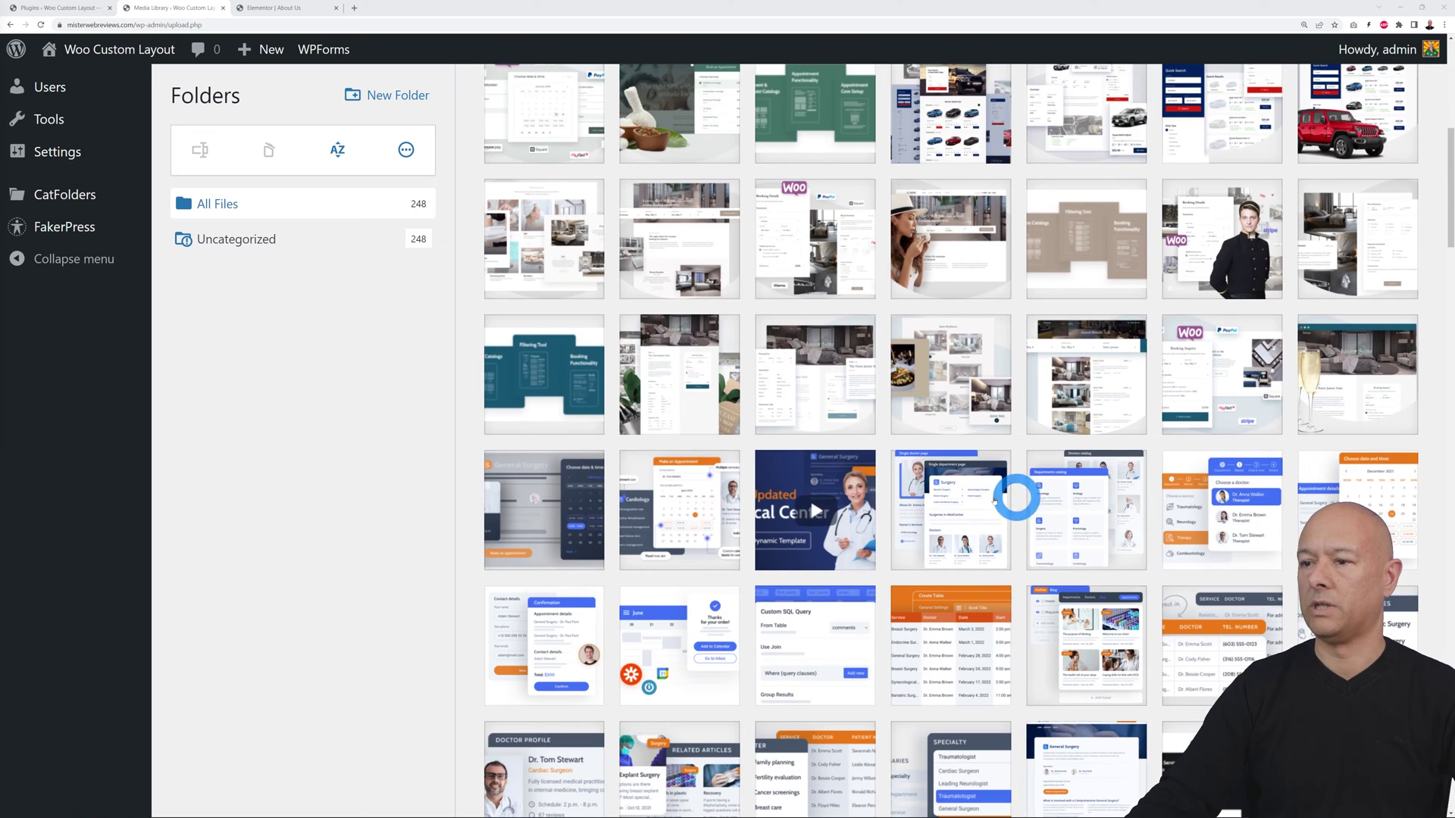
pyautogui.scroll(-4, 1183, 509)
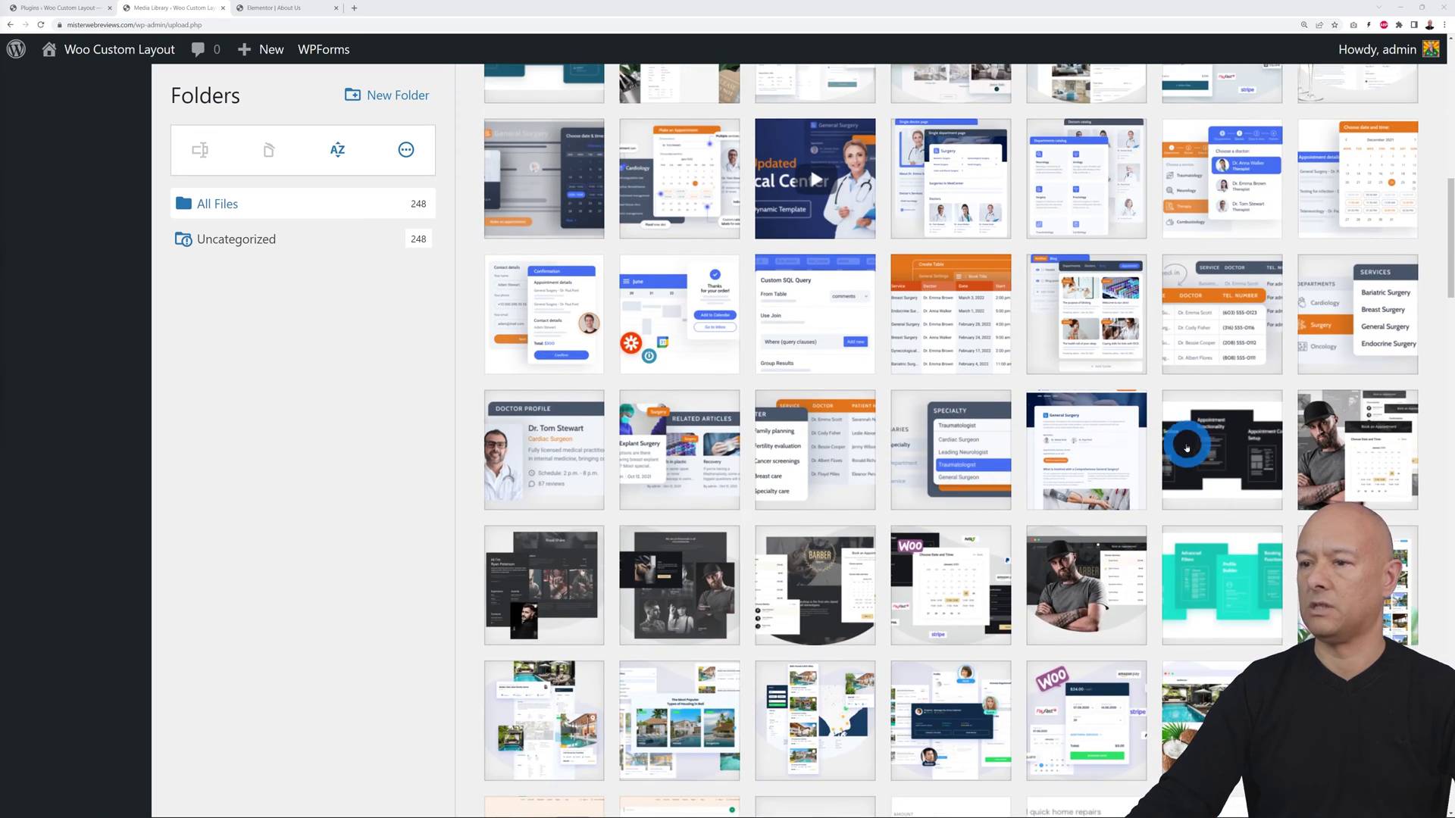
pyautogui.scroll(-9, 1187, 448)
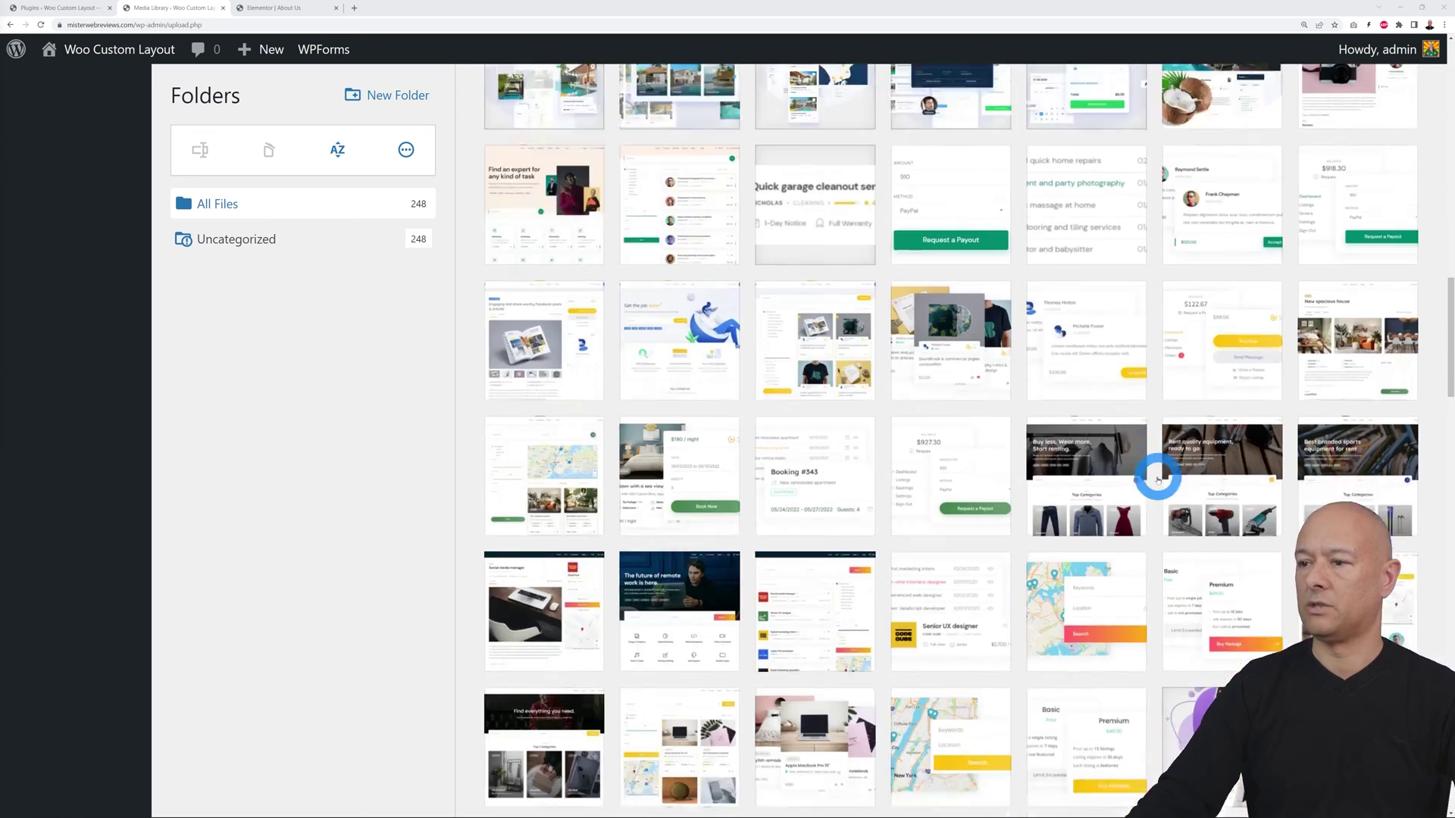
pyautogui.scroll(-2, 1158, 479)
pyautogui.scroll(4, 1157, 479)
pyautogui.scroll(-10, 1157, 477)
pyautogui.scroll(4, 1158, 475)
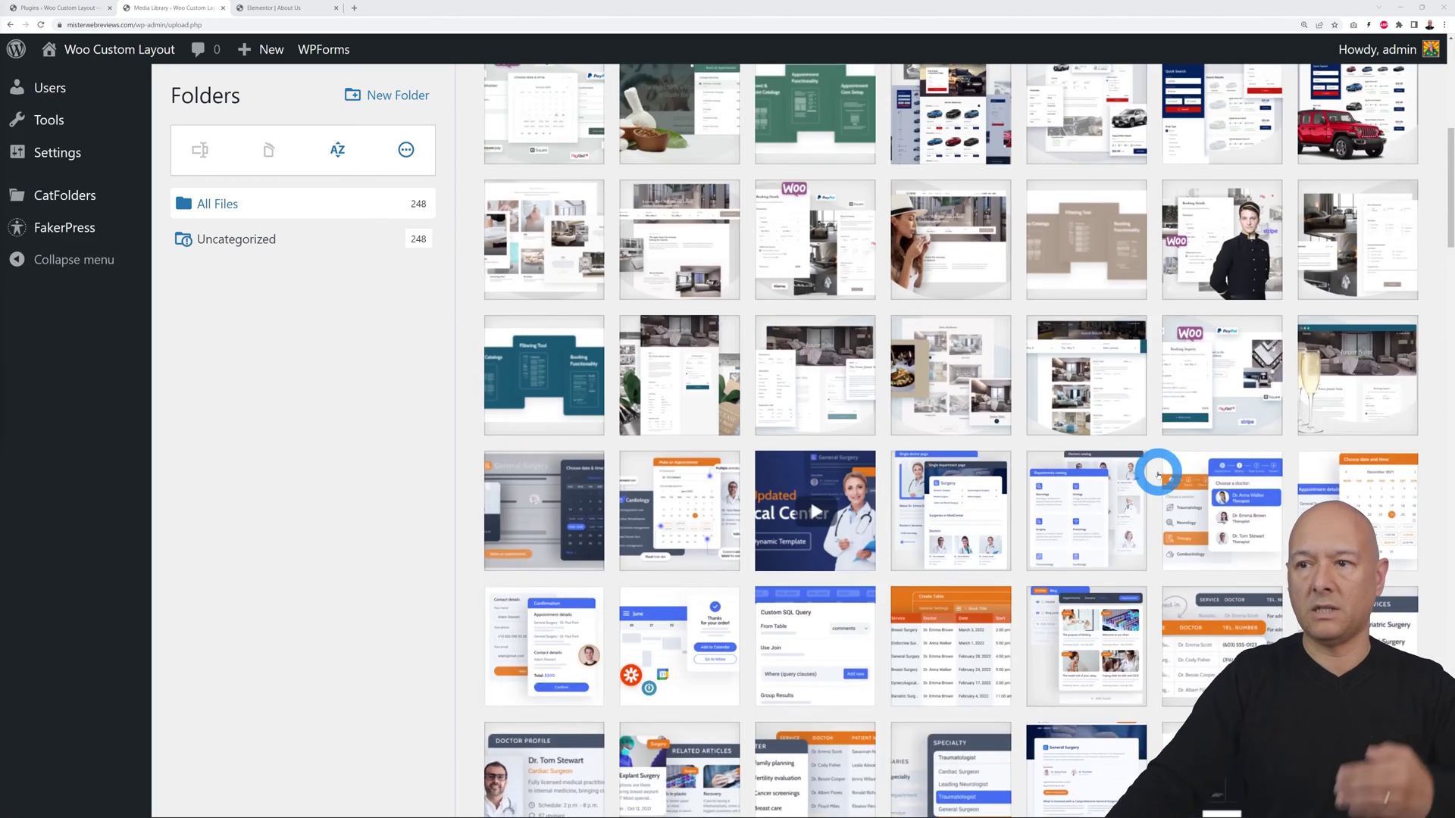
pyautogui.scroll(8, 1157, 475)
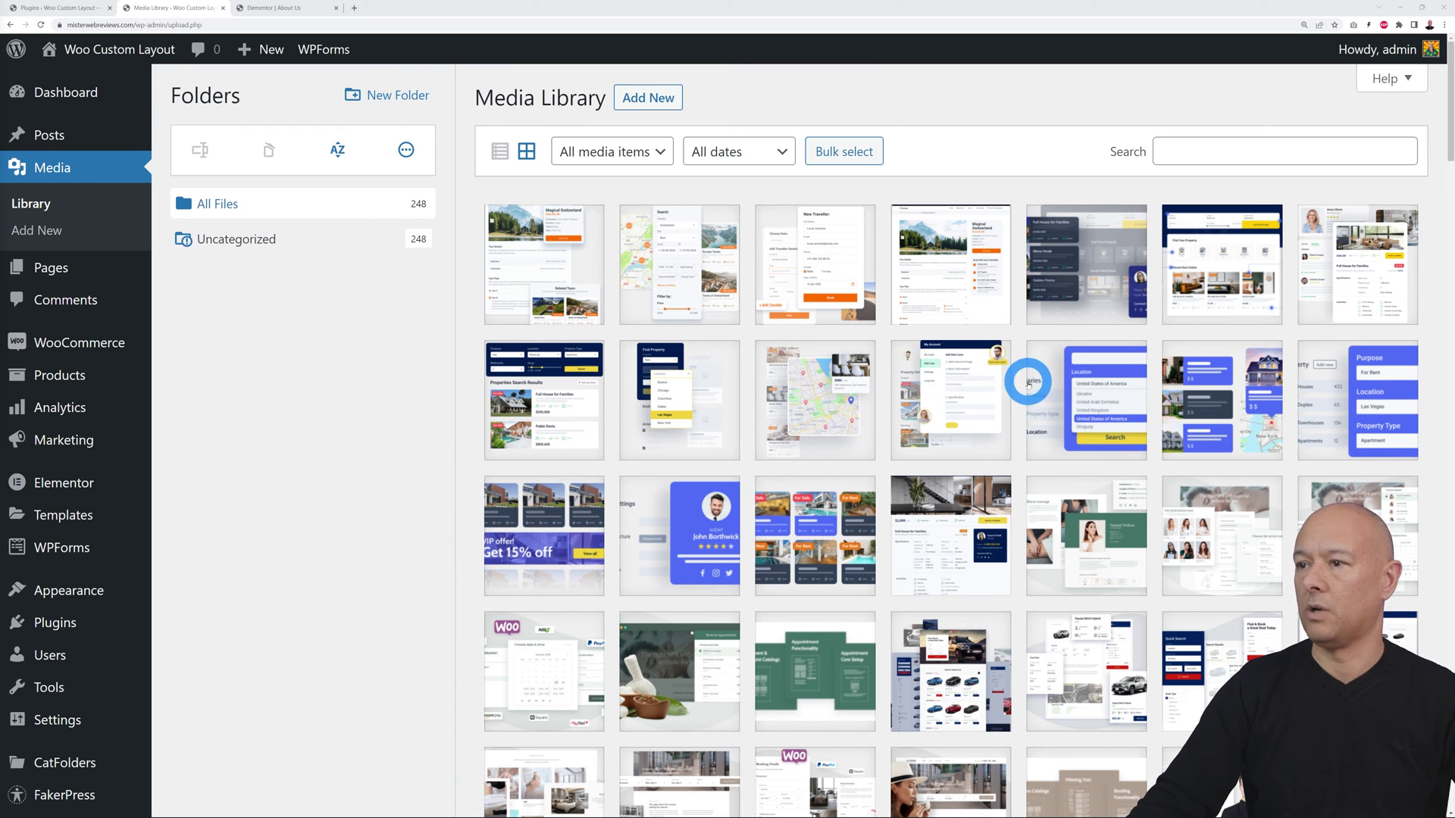
pyautogui.click(399, 97)
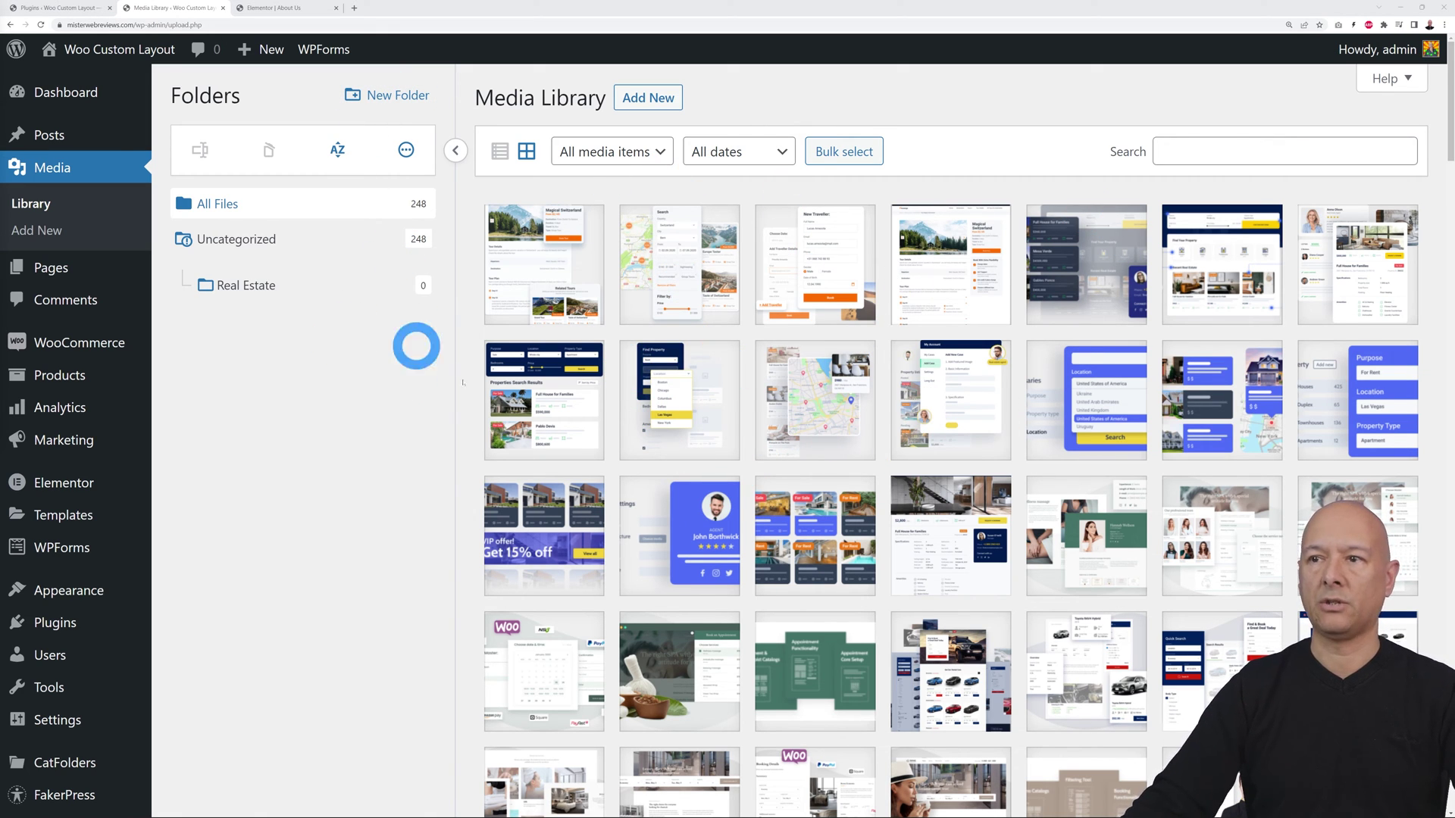
# Move one real-estate image, then ten bulk-selected ones, into the Real Estate folder.
pyautogui.moveTo(574, 275); pyautogui.dragTo(319, 286)
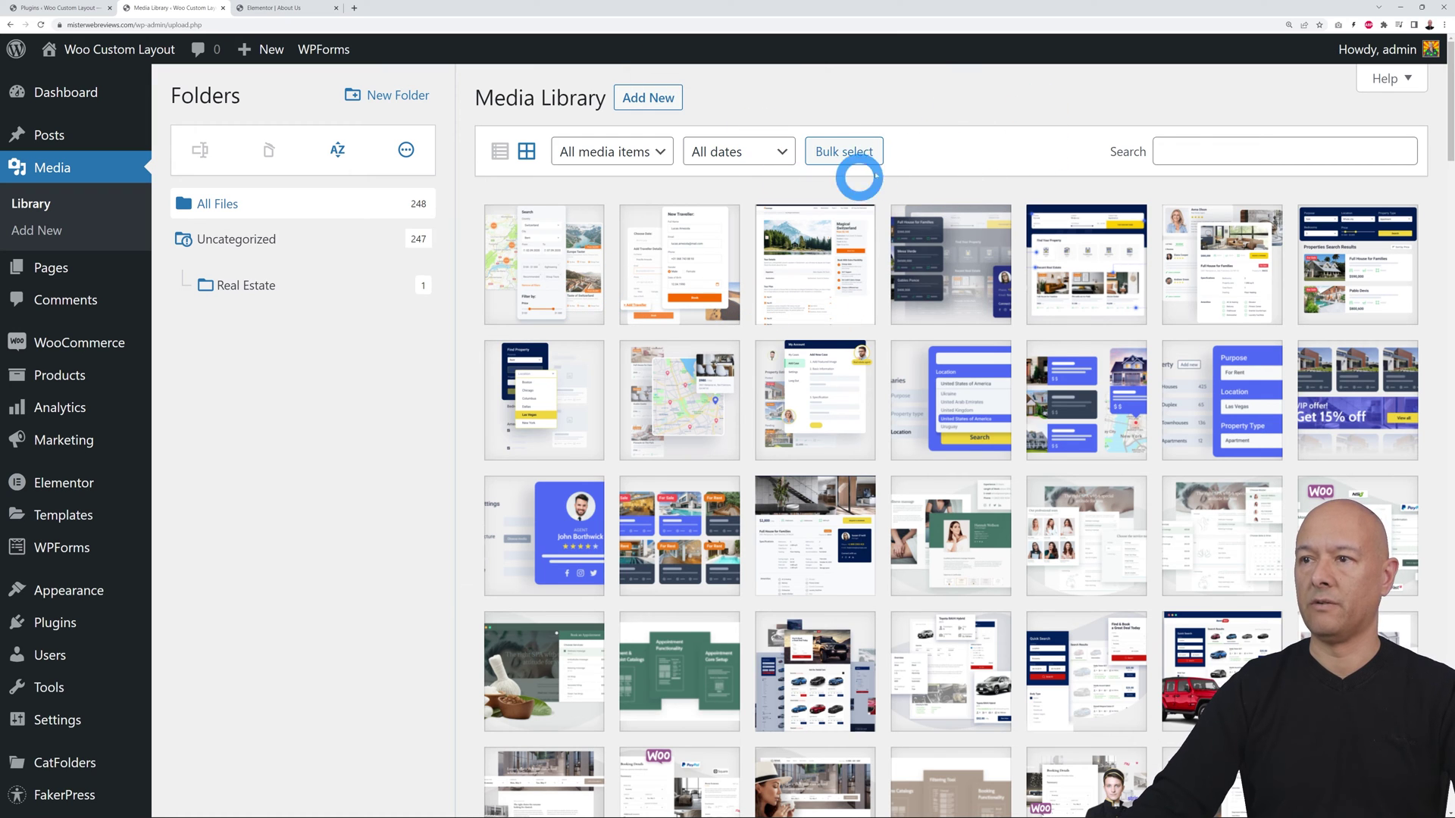
pyautogui.click(847, 156)
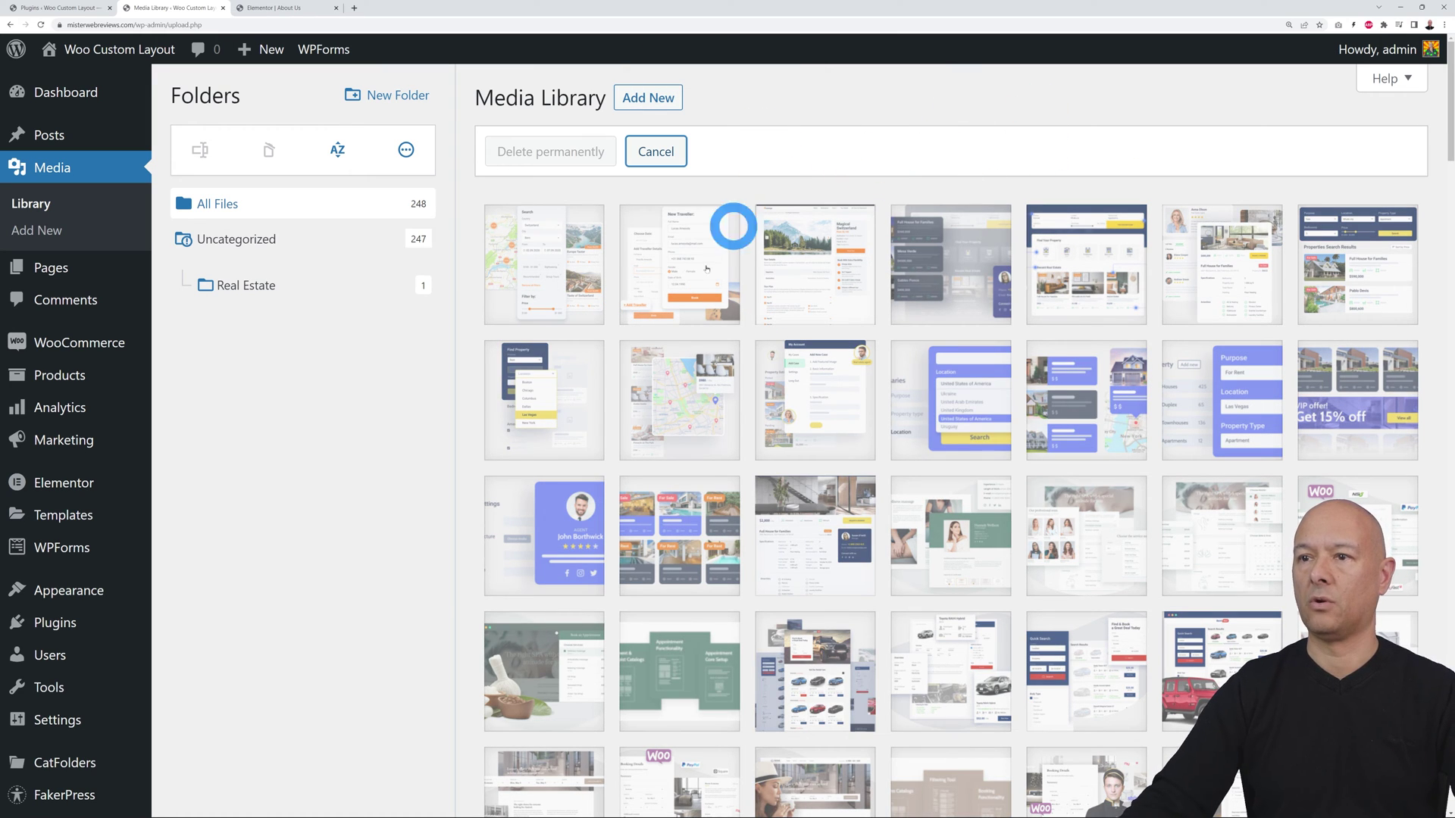
pyautogui.click(535, 295)
pyautogui.click(696, 292)
pyautogui.click(803, 266)
pyautogui.click(947, 269)
pyautogui.click(1083, 269)
pyautogui.click(1217, 284)
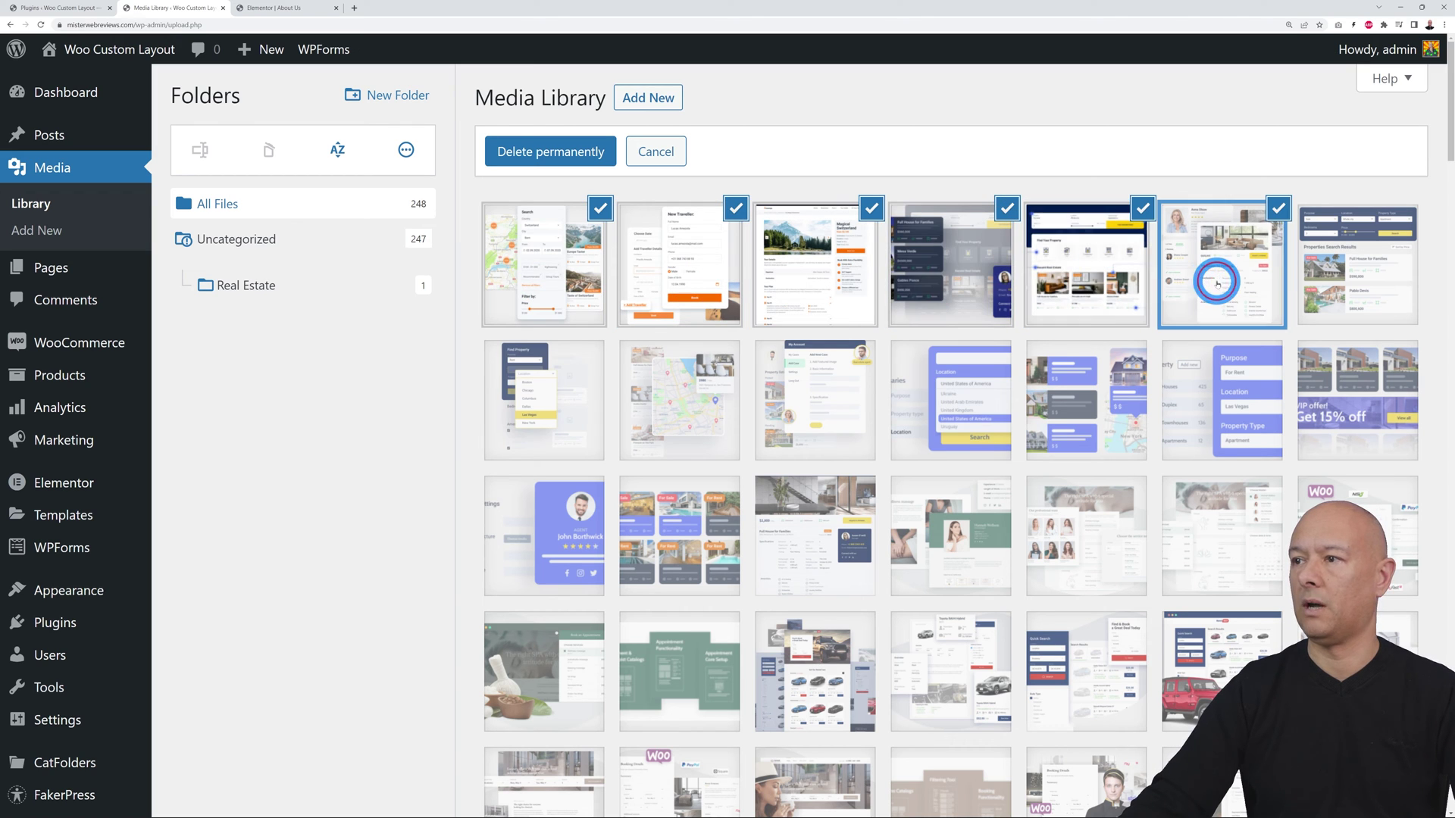
pyautogui.click(1320, 280)
pyautogui.click(601, 396)
pyautogui.click(650, 405)
pyautogui.click(796, 403)
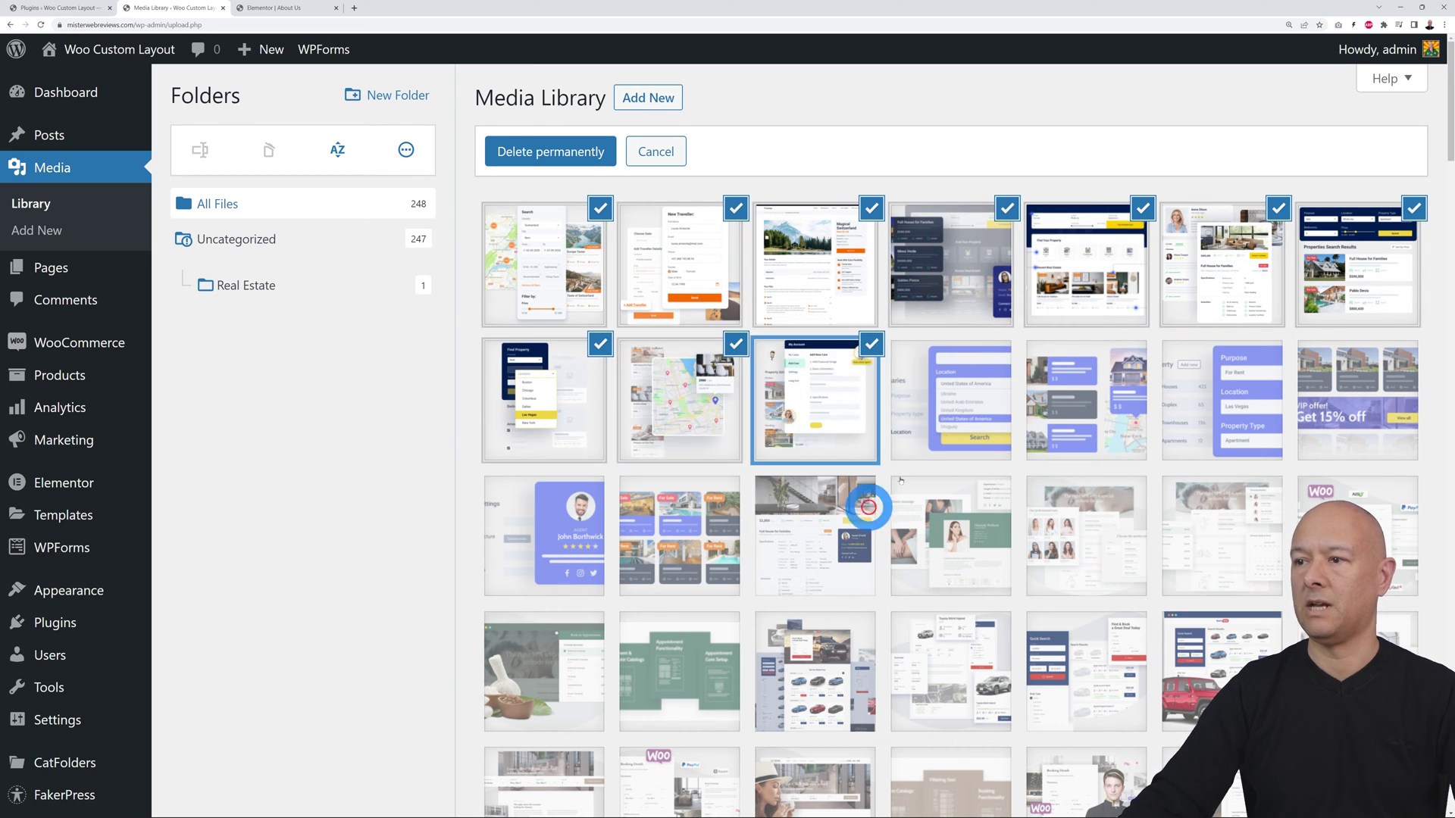
pyautogui.moveTo(565, 280); pyautogui.dragTo(312, 285)
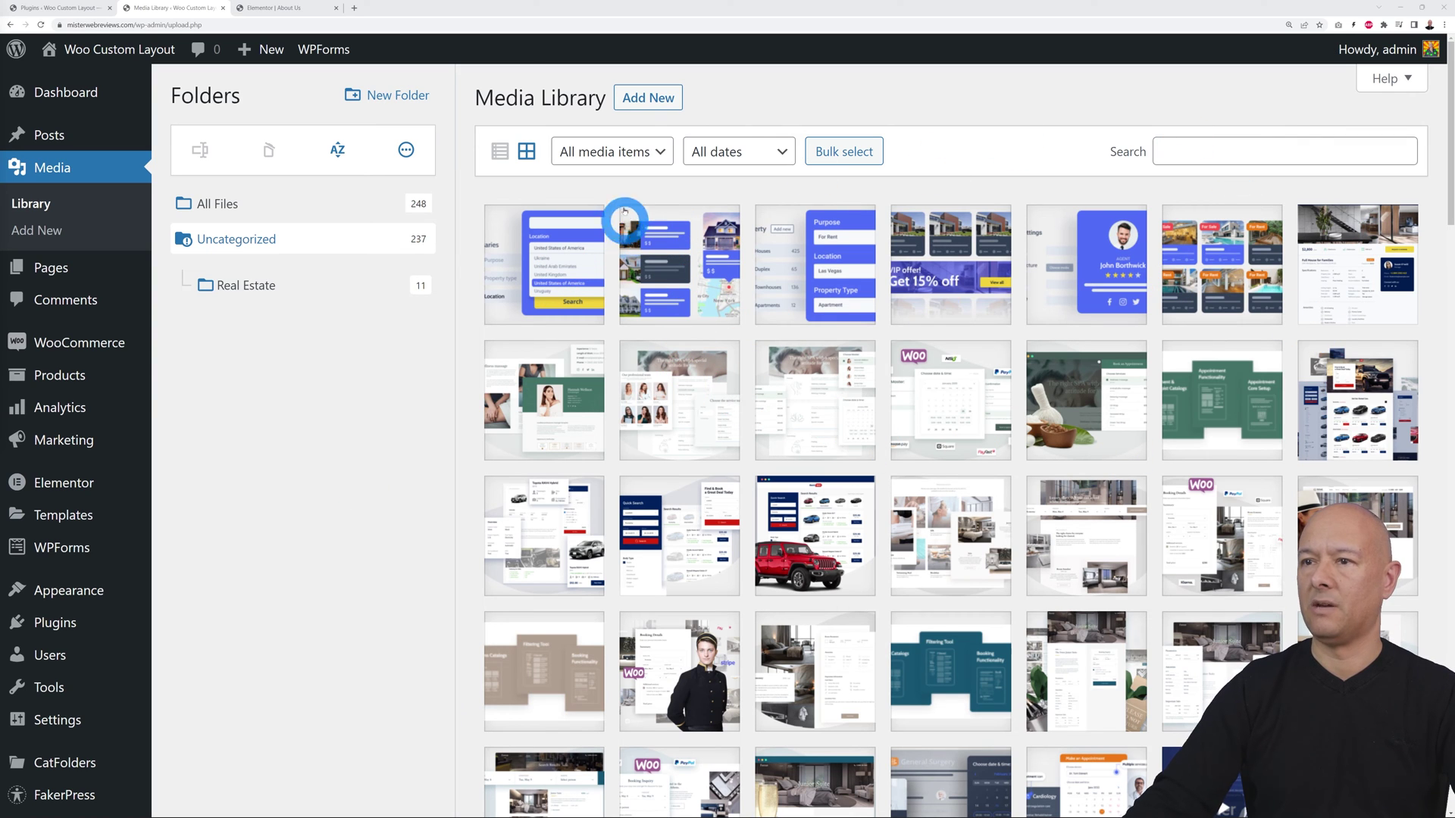
# Check the Real Estate folder's images, then return to Uncategorized with Bulk select on.
pyautogui.click(254, 288)
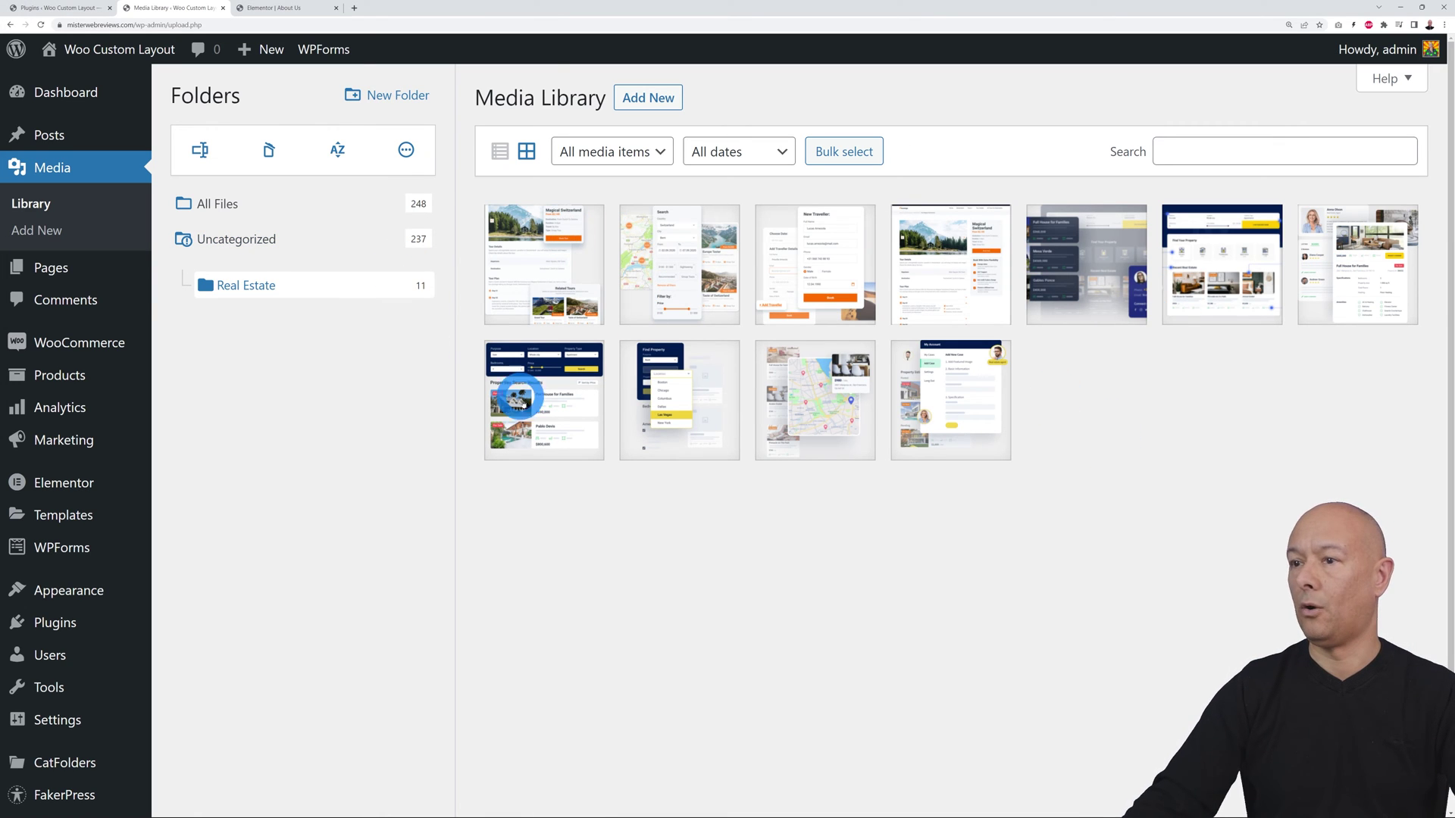
pyautogui.click(209, 241)
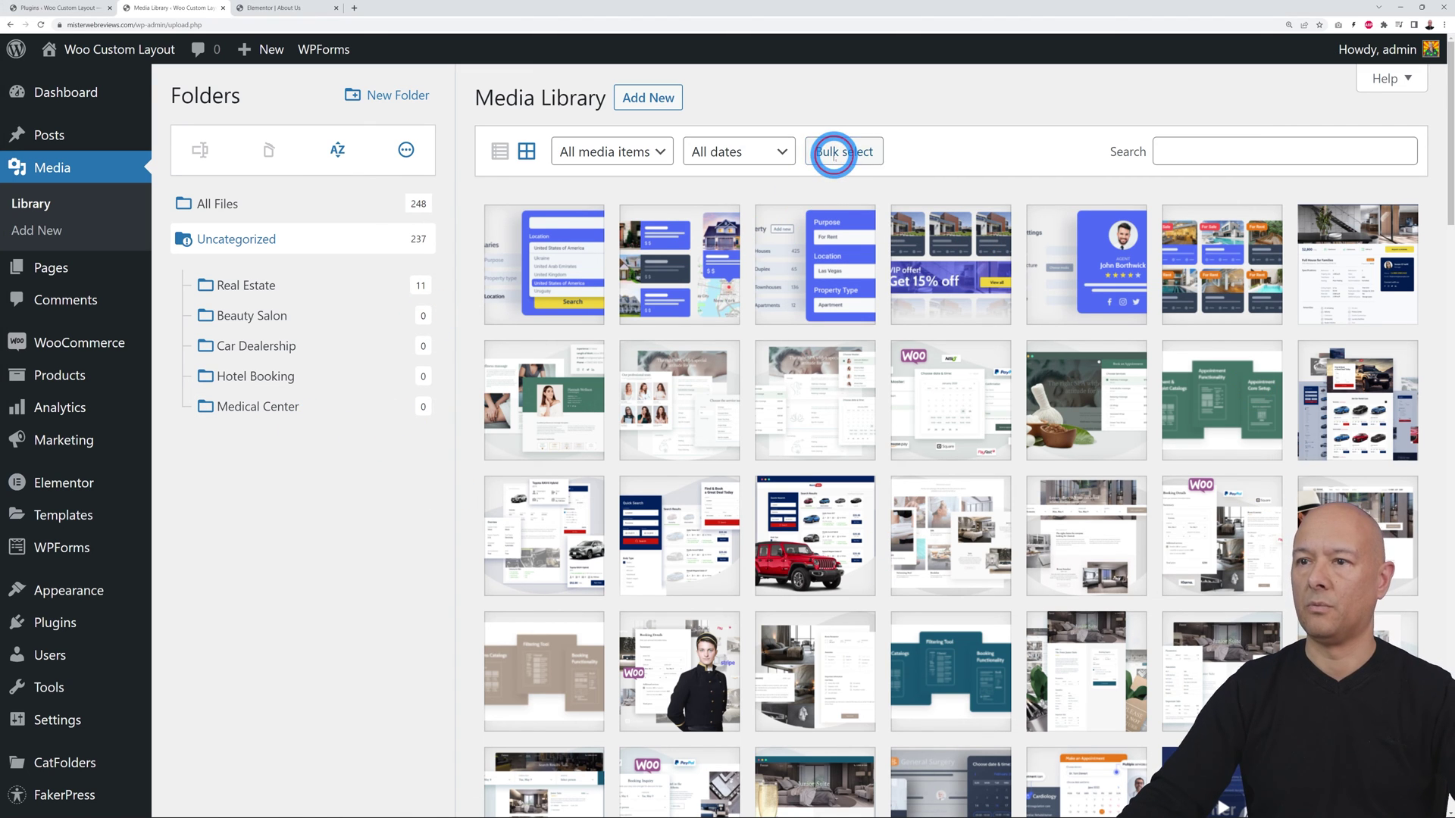
pyautogui.click(834, 152)
# Select a batch of industry images and drag them into their matching industry folder.
pyautogui.click(544, 265)
pyautogui.click(679, 264)
pyautogui.click(803, 271)
pyautogui.click(1329, 286)
pyautogui.moveTo(1328, 286); pyautogui.dragTo(298, 406)
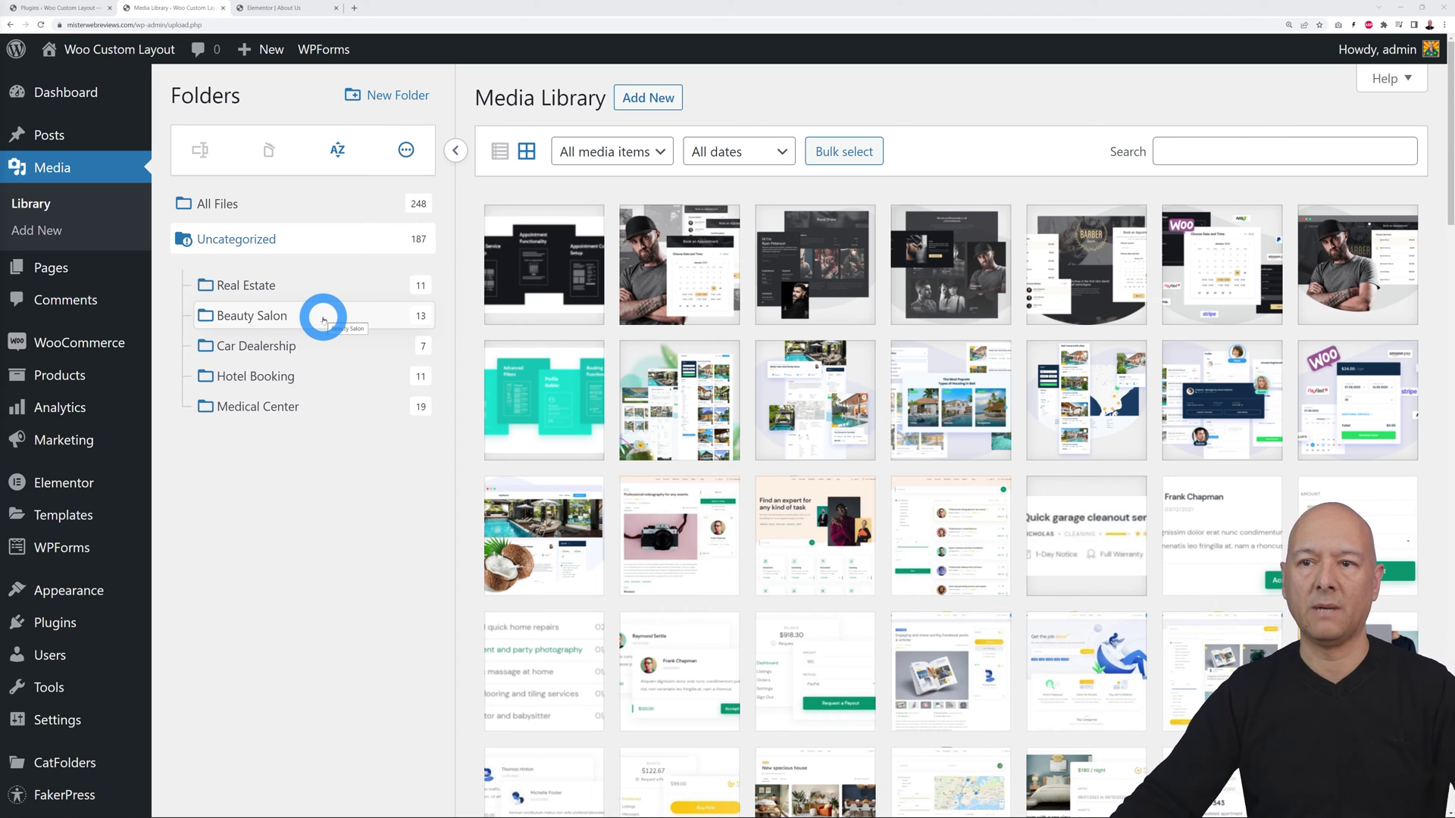
# Create a subfolder named Hairdressers inside the Beauty Salon folder.
pyautogui.click(220, 314)
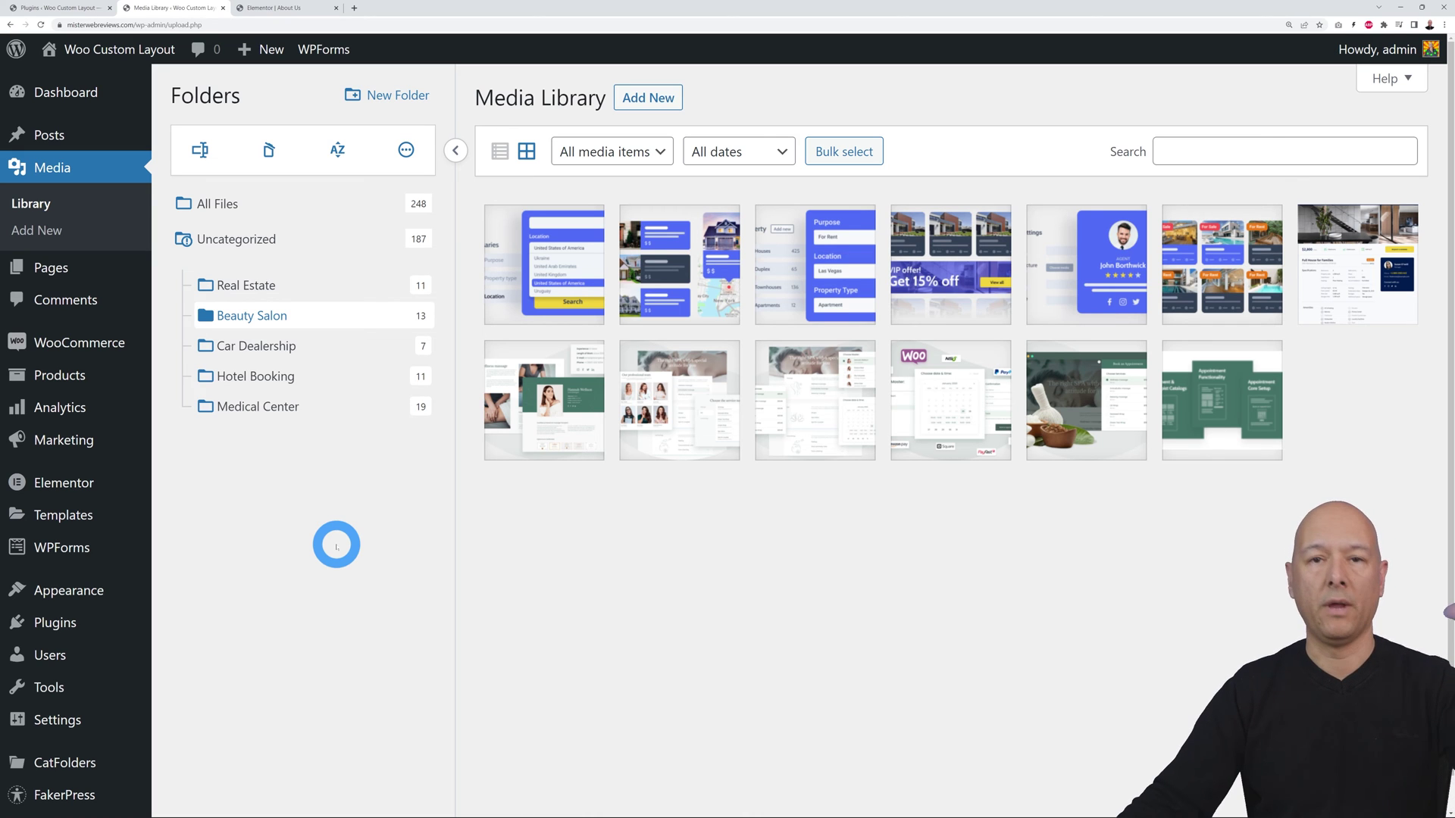
pyautogui.click(395, 97)
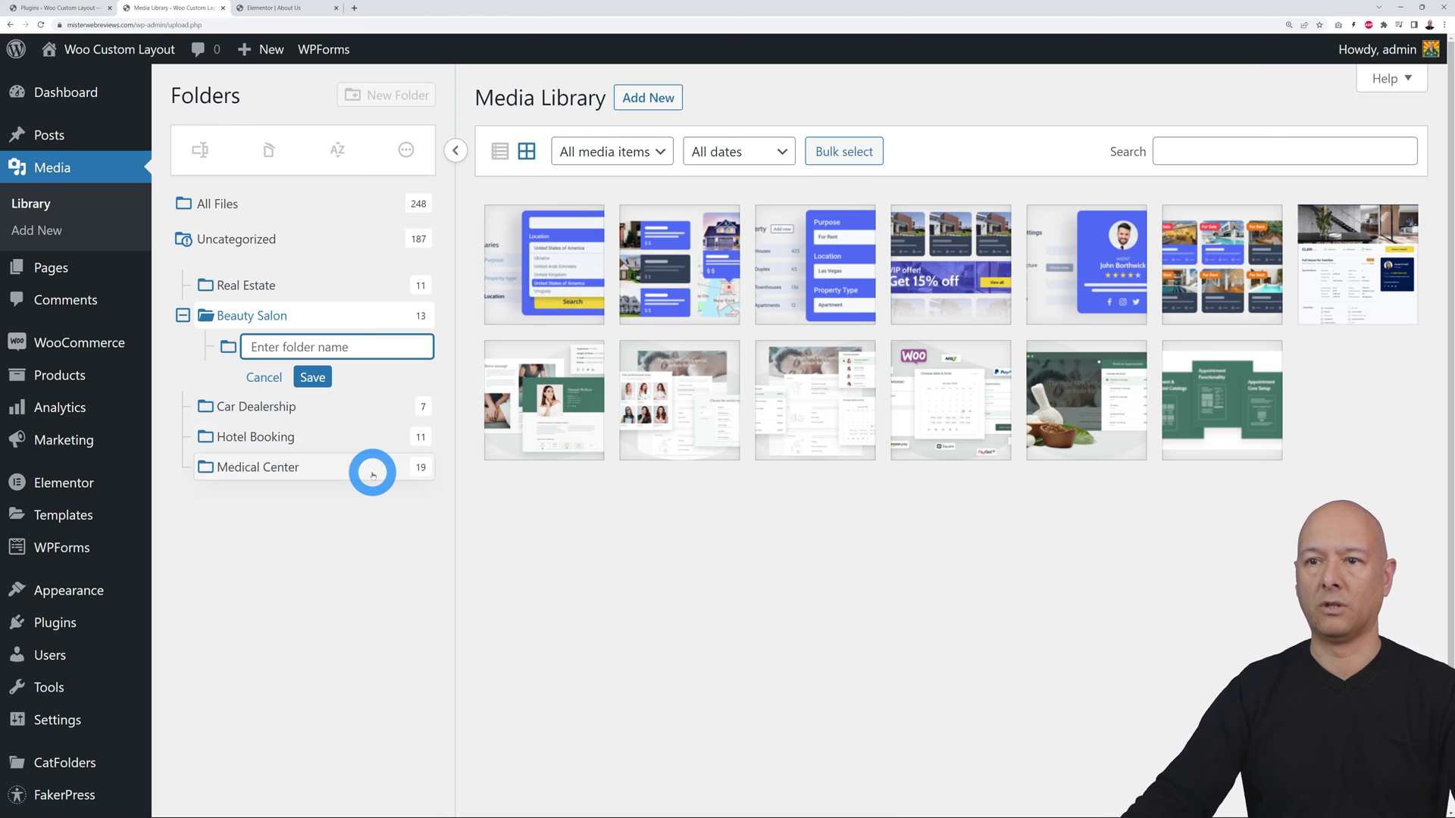
pyautogui.click(373, 360)
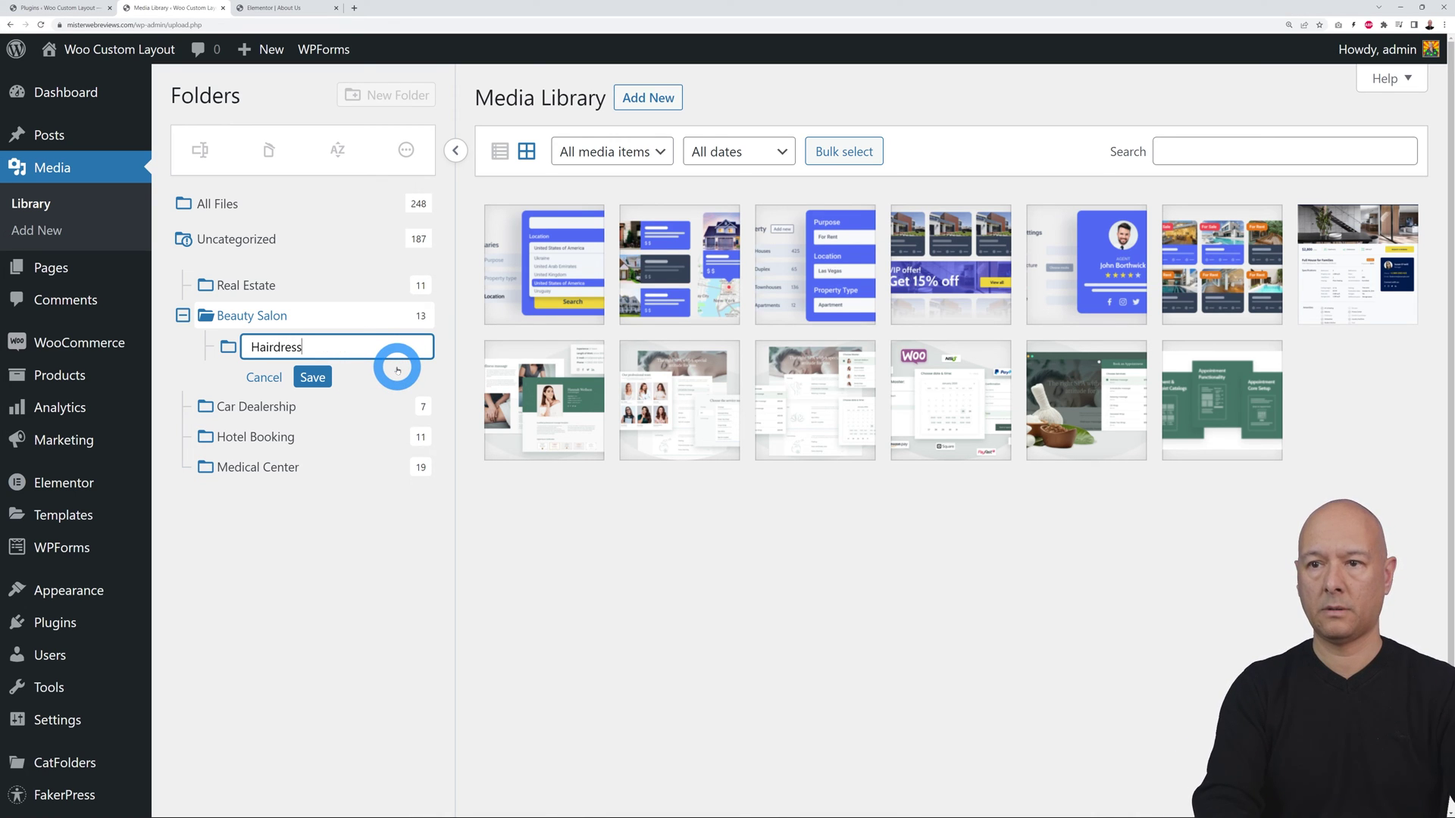
pyautogui.write('Hairdressers')
pyautogui.click(309, 376)
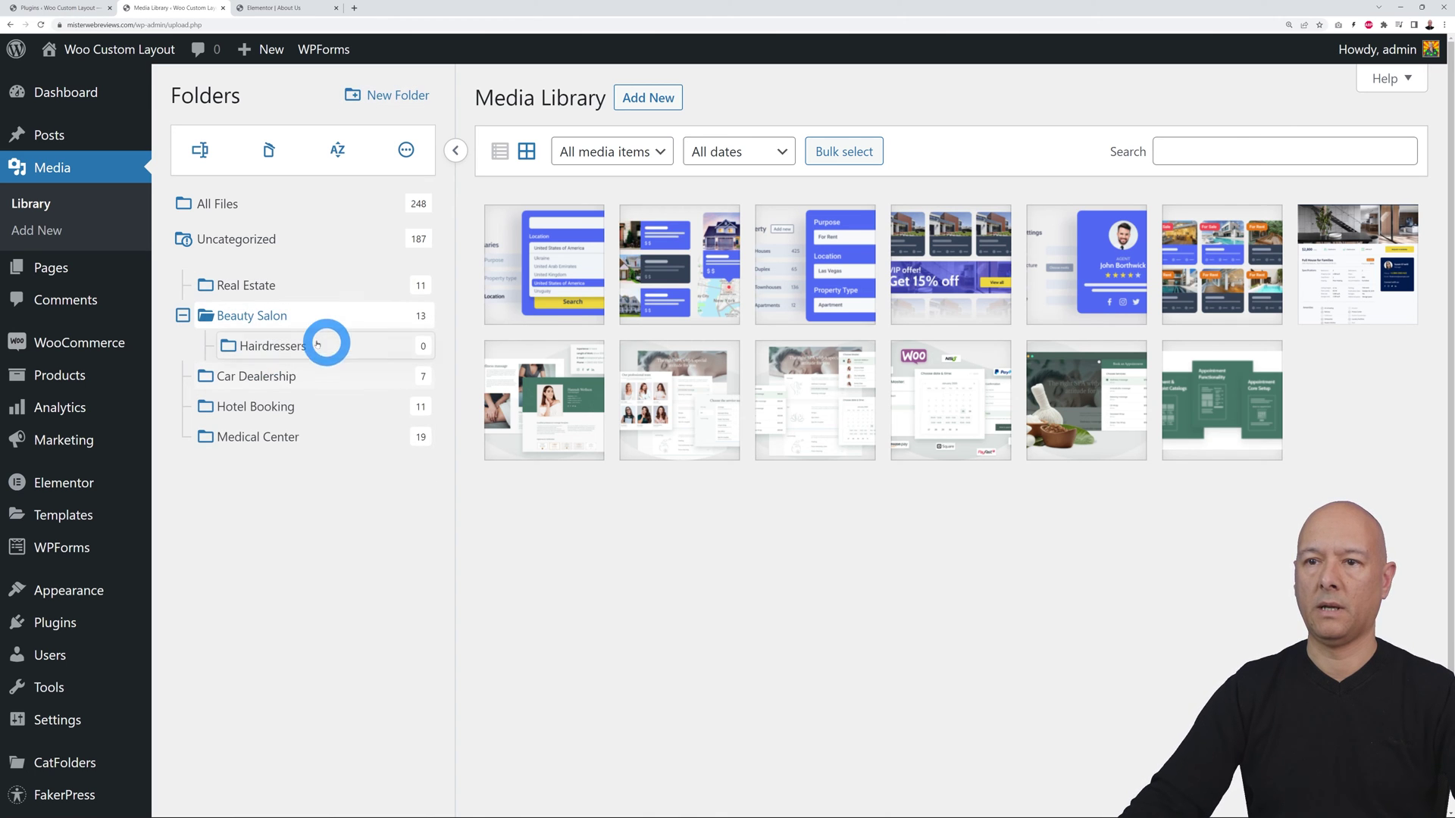
# Add a second Beauty Salon subfolder named Barbershop.
pyautogui.click(394, 95)
pyautogui.write('Barbershop')
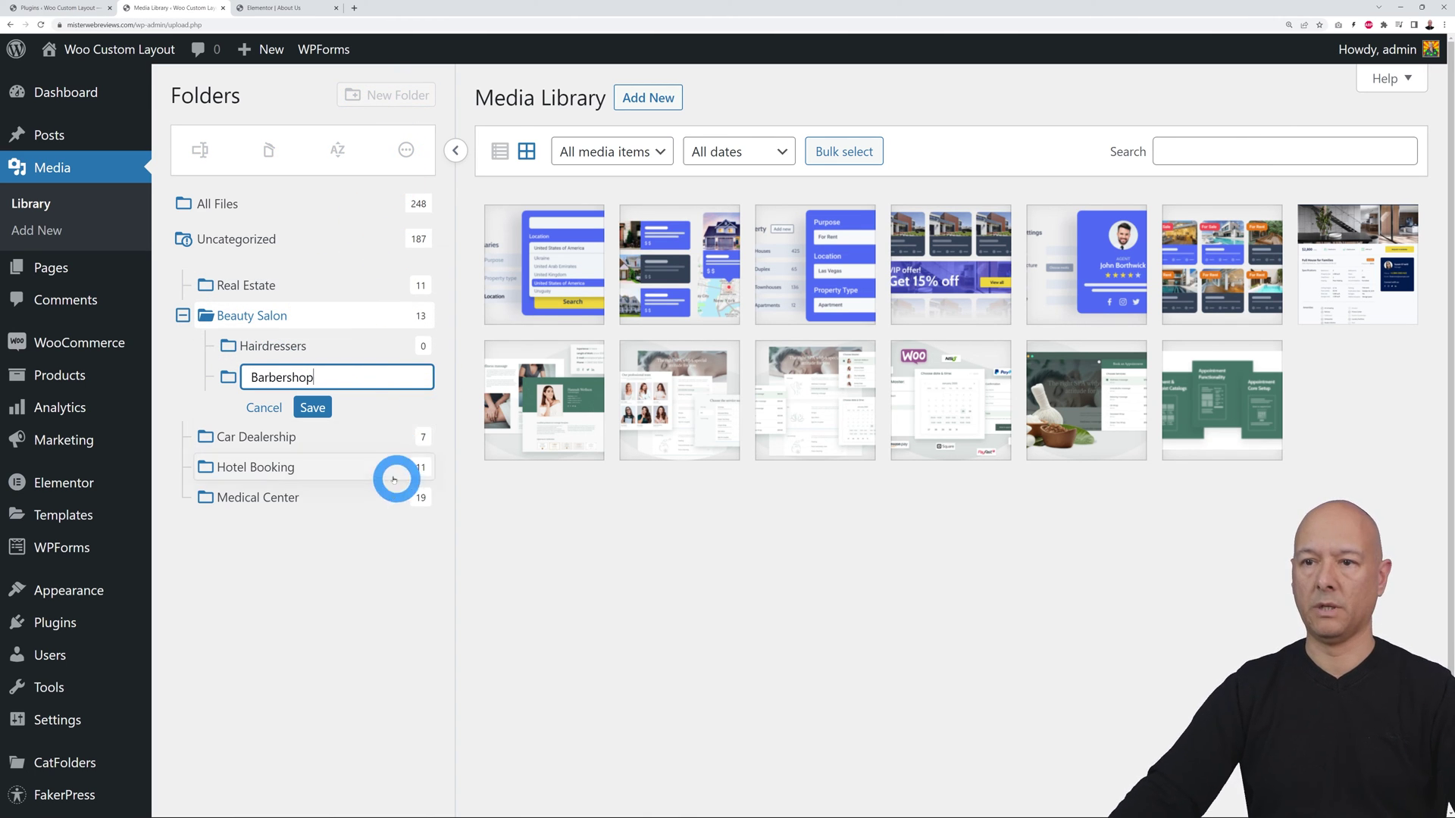
pyautogui.click(316, 409)
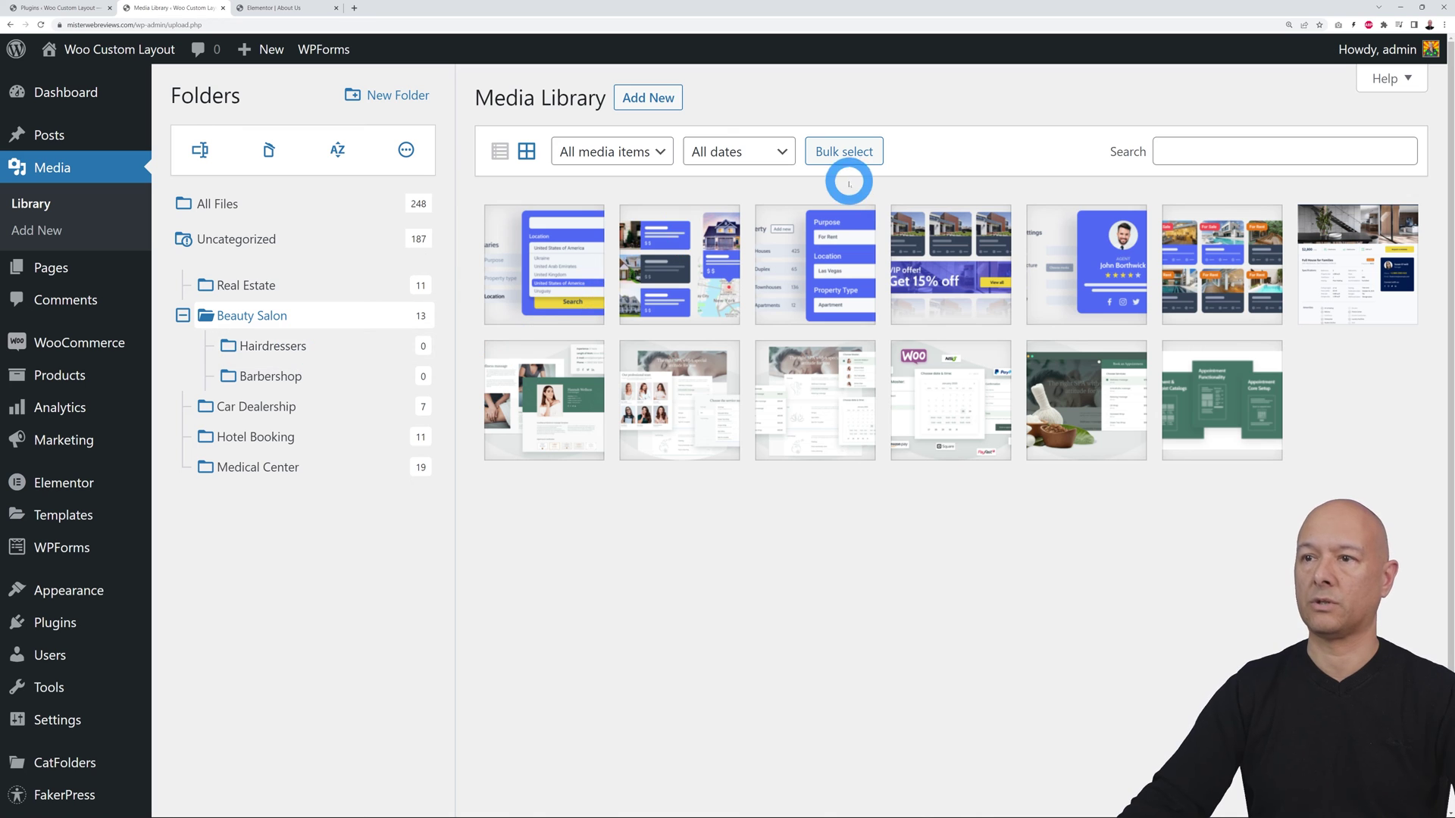
# Bulk-select the 13 Beauty Salon images and move them into Hairdressers.
pyautogui.click(862, 163)
pyautogui.click(599, 253)
pyautogui.click(682, 262)
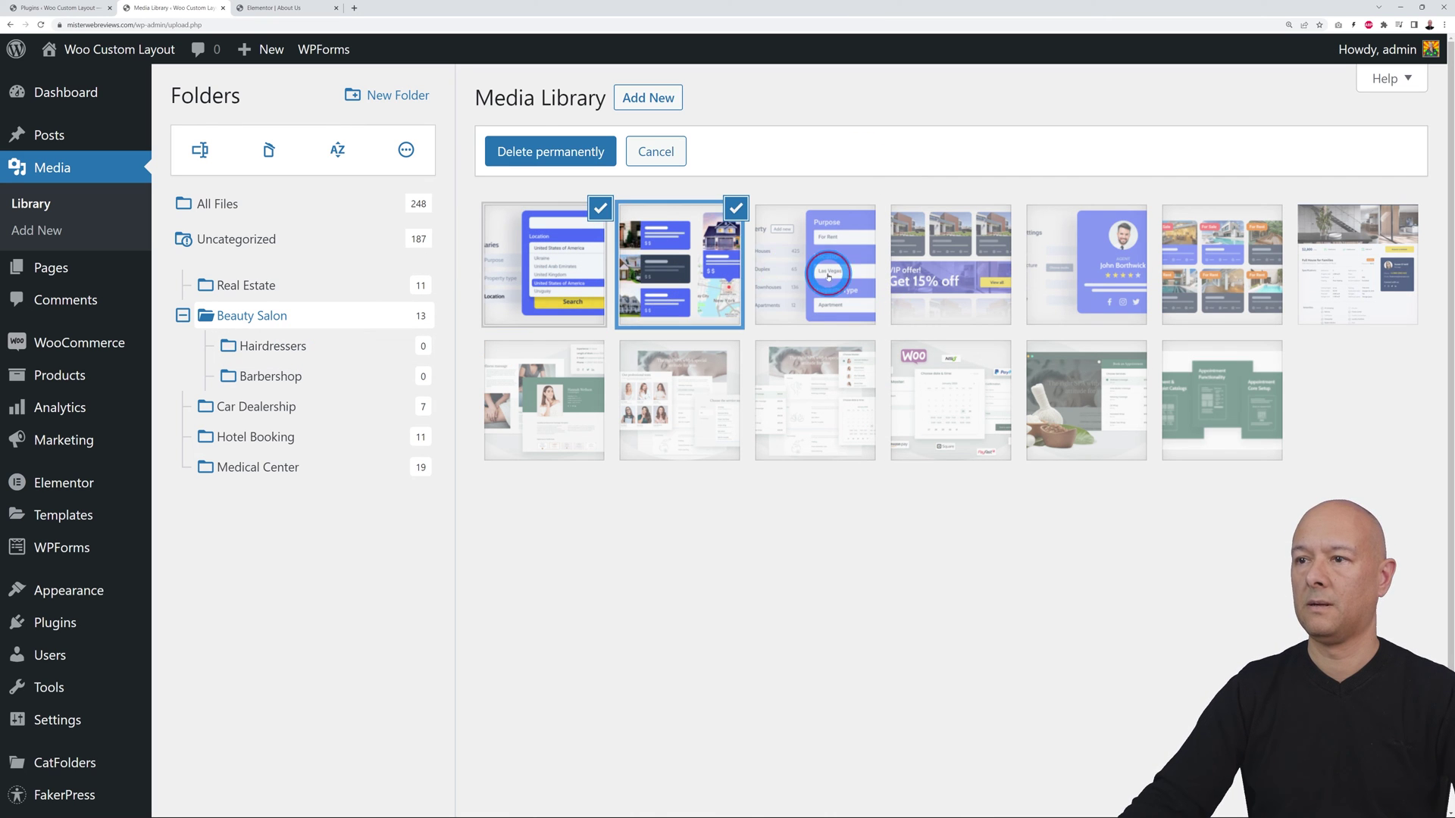
pyautogui.click(829, 273)
pyautogui.click(951, 266)
pyautogui.click(1092, 265)
pyautogui.click(1222, 265)
pyautogui.click(1357, 265)
pyautogui.click(1222, 402)
pyautogui.click(1086, 402)
pyautogui.keyDown('shift'); pyautogui.click(544, 401); pyautogui.keyUp('shift')
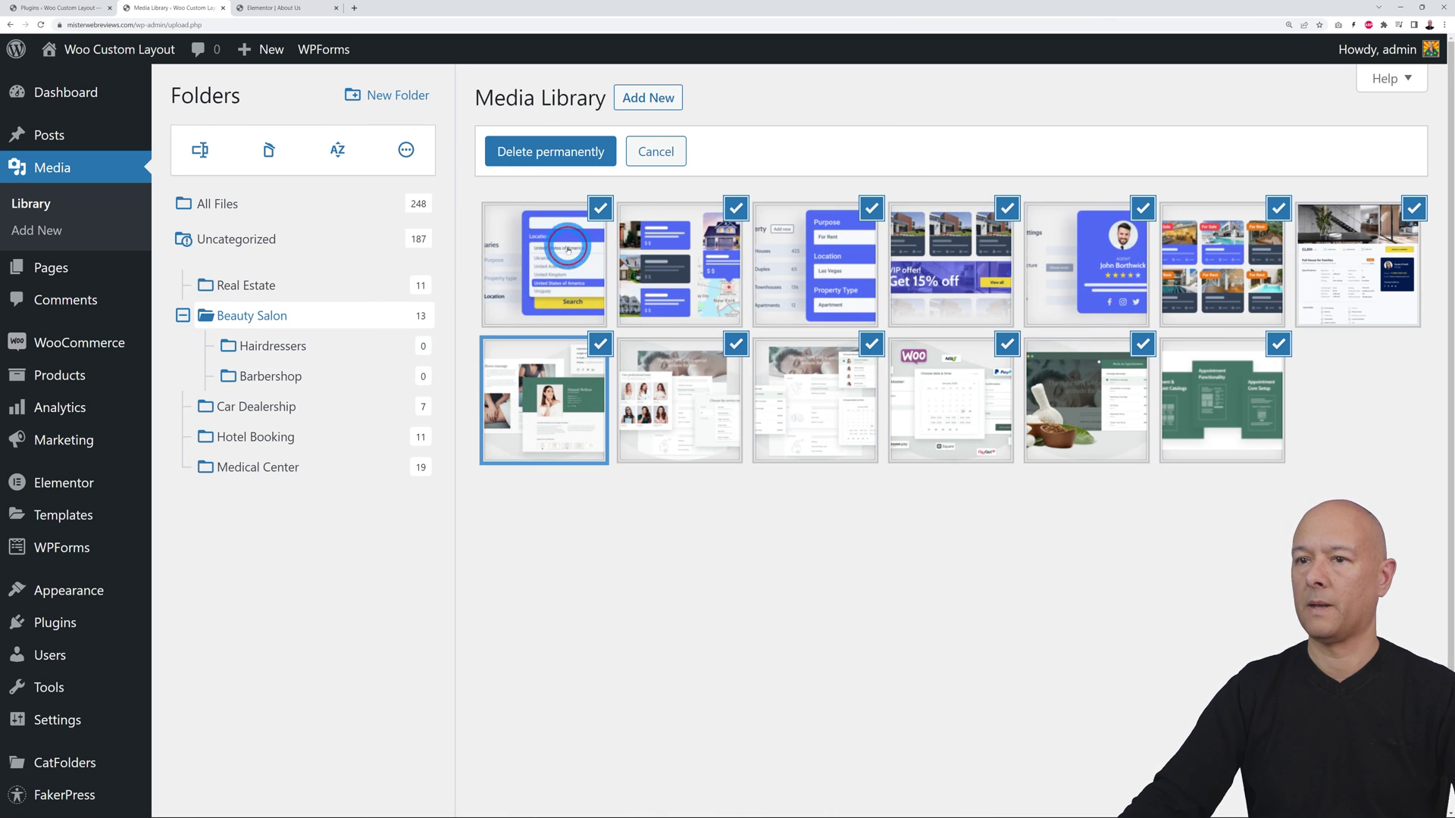
pyautogui.moveTo(544, 400); pyautogui.dragTo(315, 350)
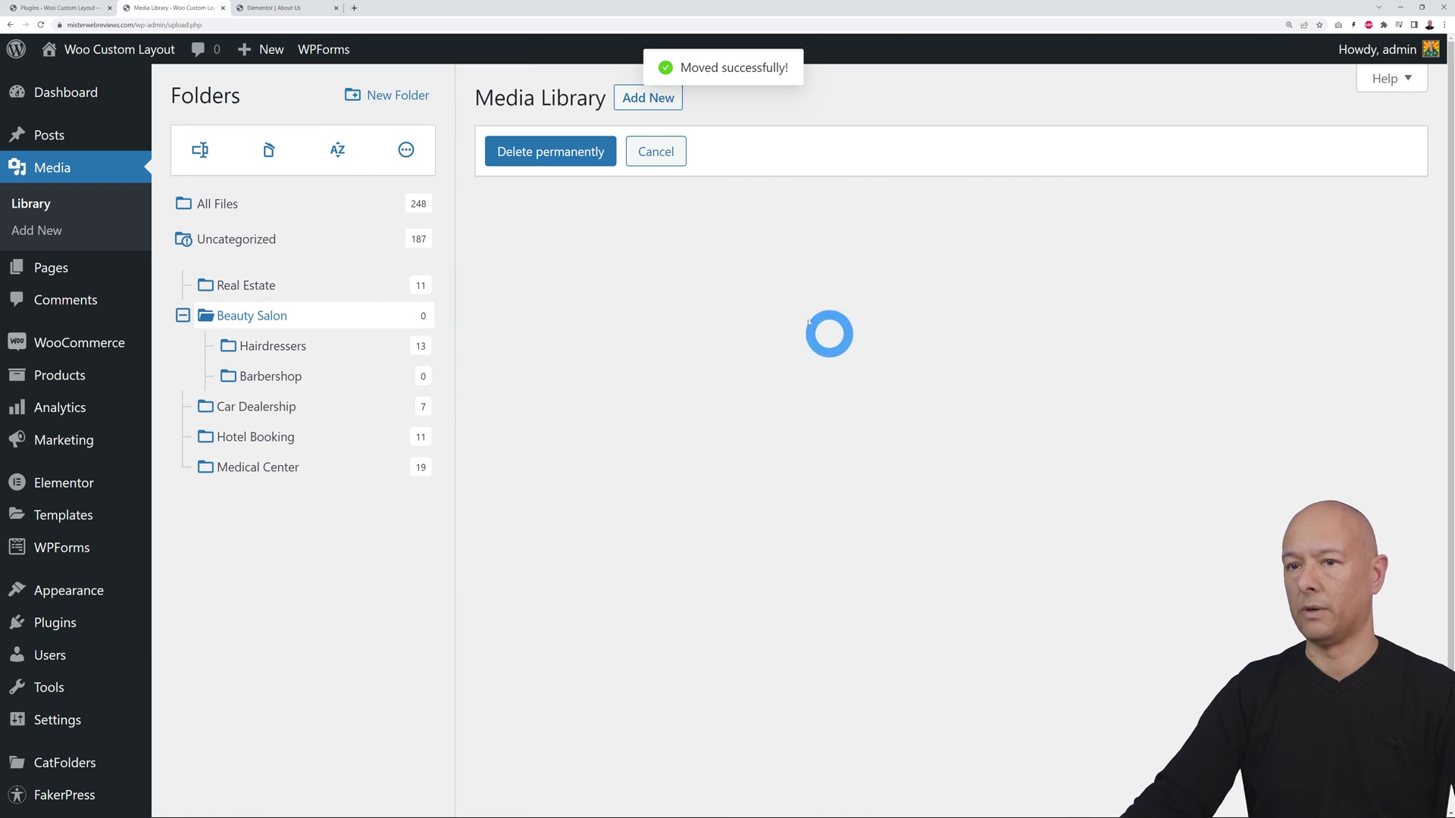
pyautogui.click(667, 156)
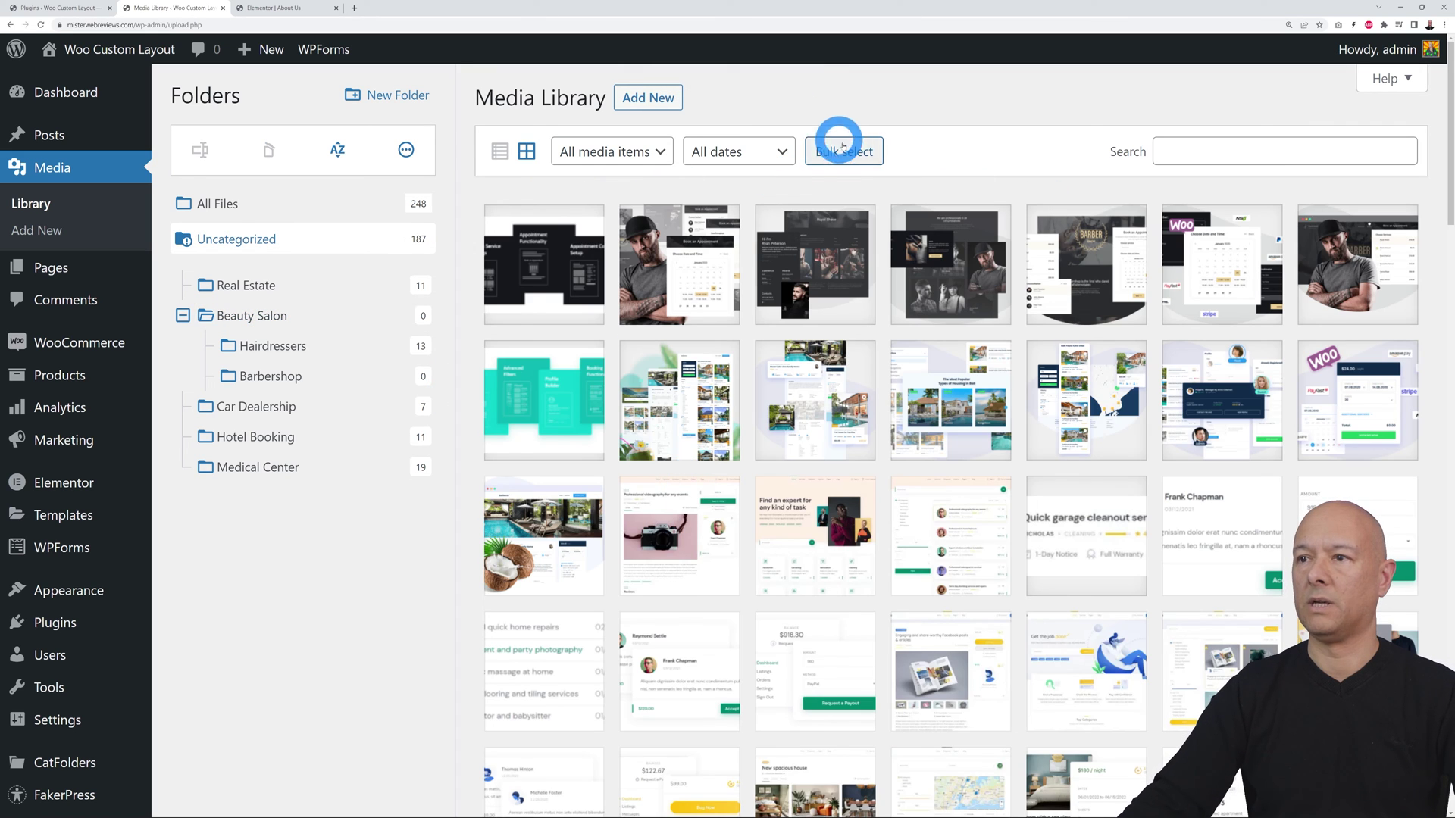
# Bulk-select the seven barber images in Uncategorized and move them into Barbershop.
pyautogui.click(836, 143)
pyautogui.click(512, 289)
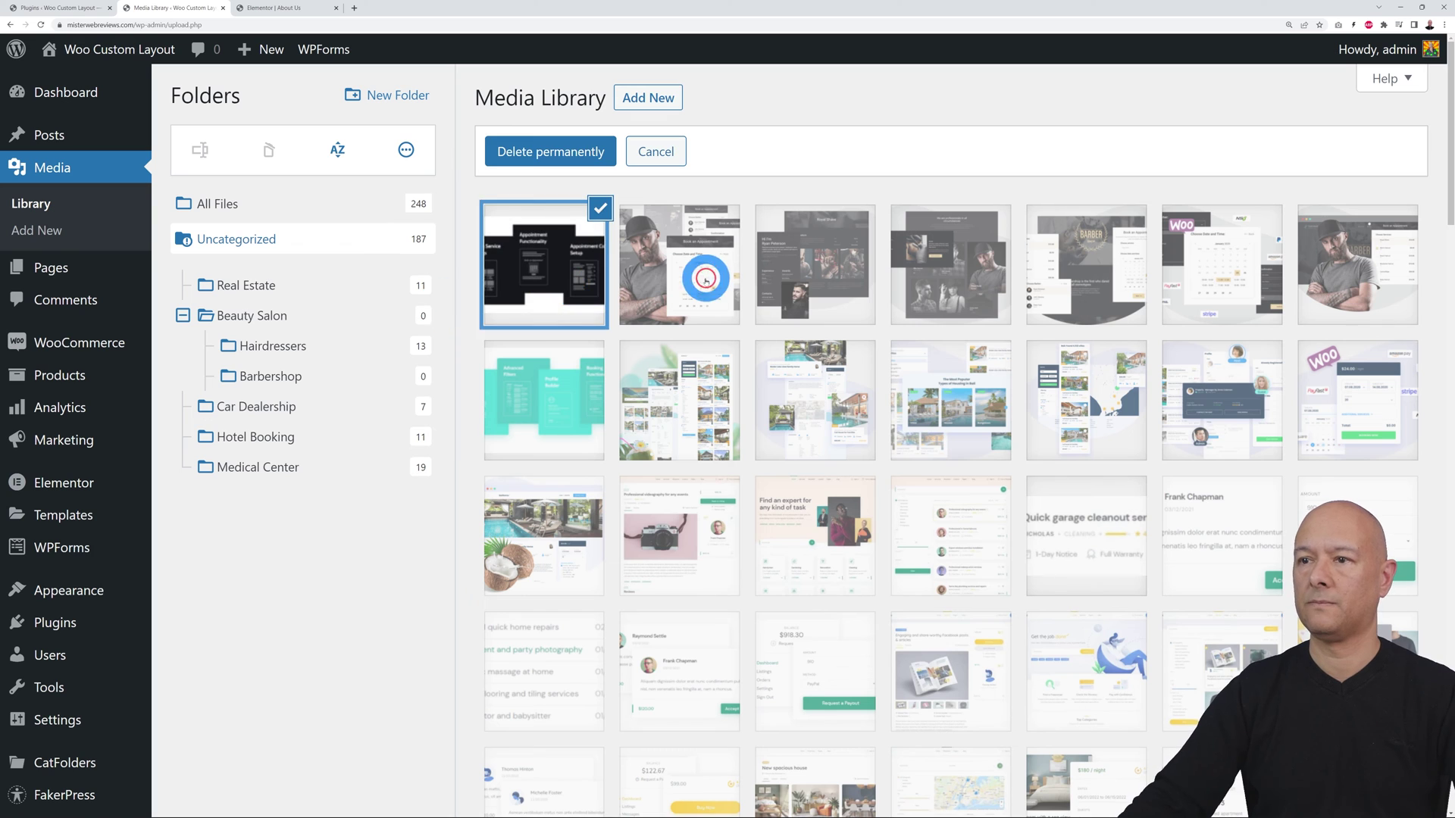
pyautogui.click(704, 279)
pyautogui.click(815, 276)
pyautogui.click(951, 277)
pyautogui.click(1090, 280)
pyautogui.click(1223, 280)
pyautogui.click(1296, 282)
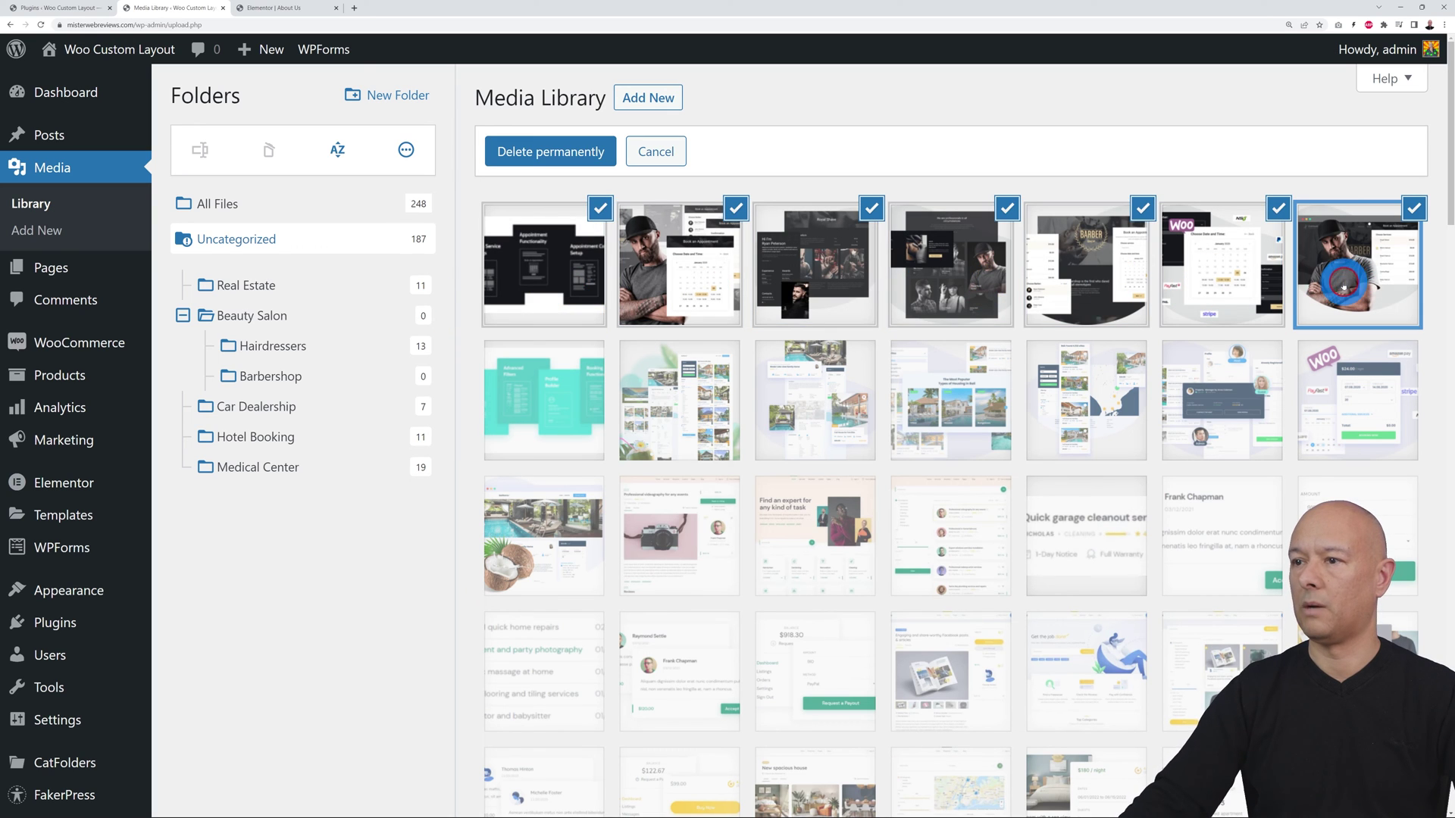
pyautogui.moveTo(520, 297); pyautogui.dragTo(421, 421)
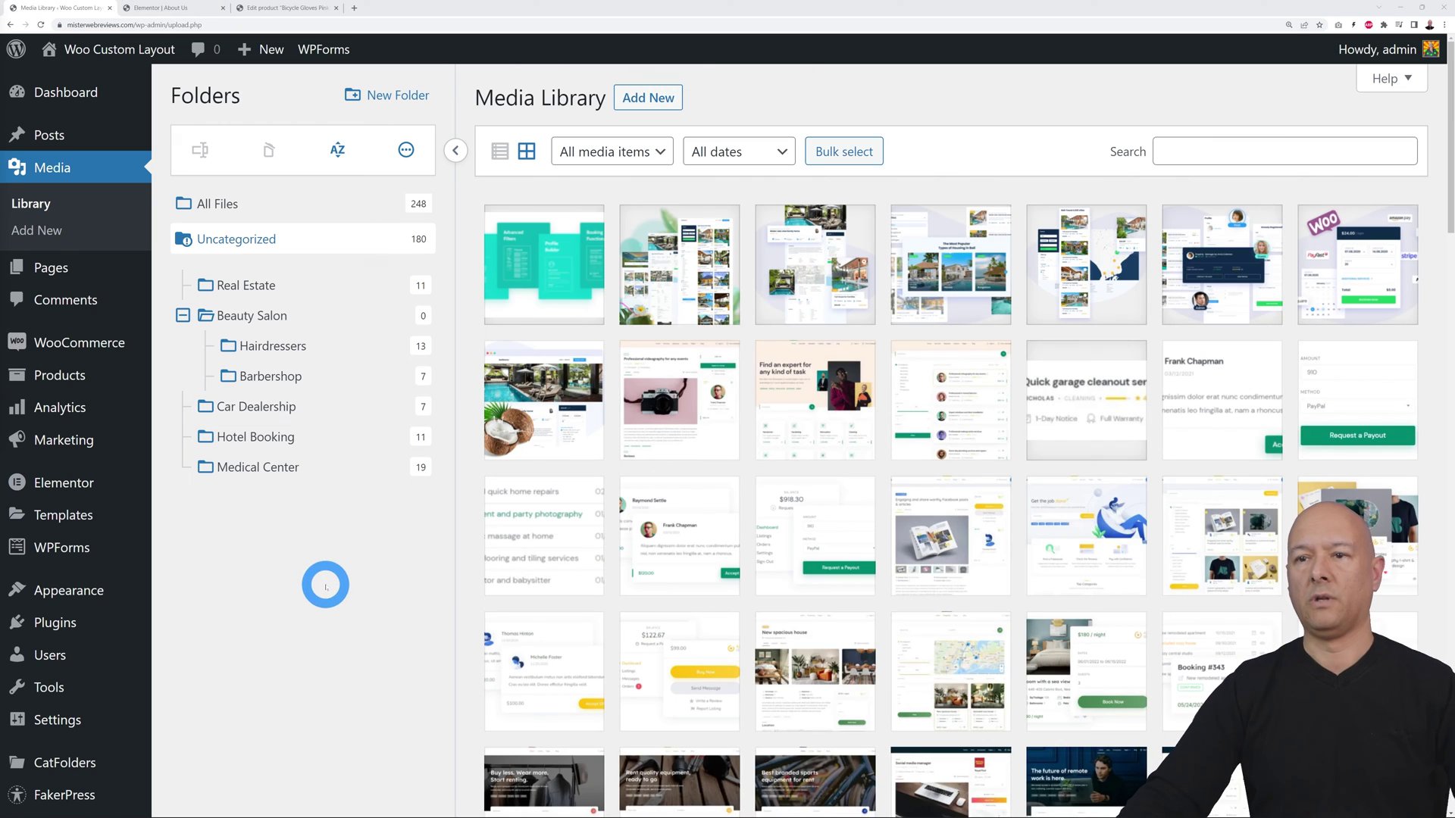
# Review the Hairdressers, Barbershop and Car Dealership folders, then return to the Elementor About Us editor.
pyautogui.click(260, 347)
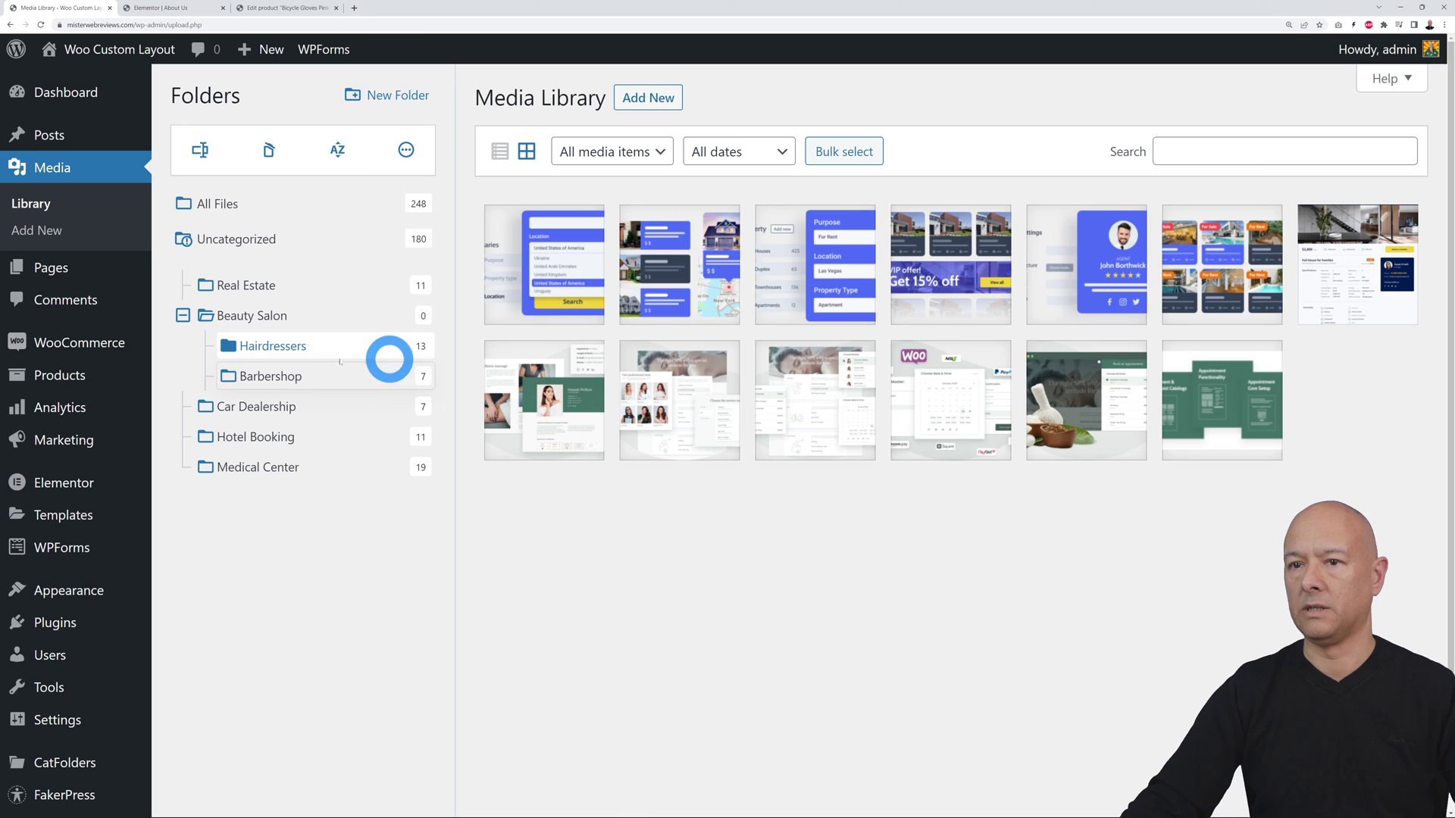
pyautogui.click(265, 378)
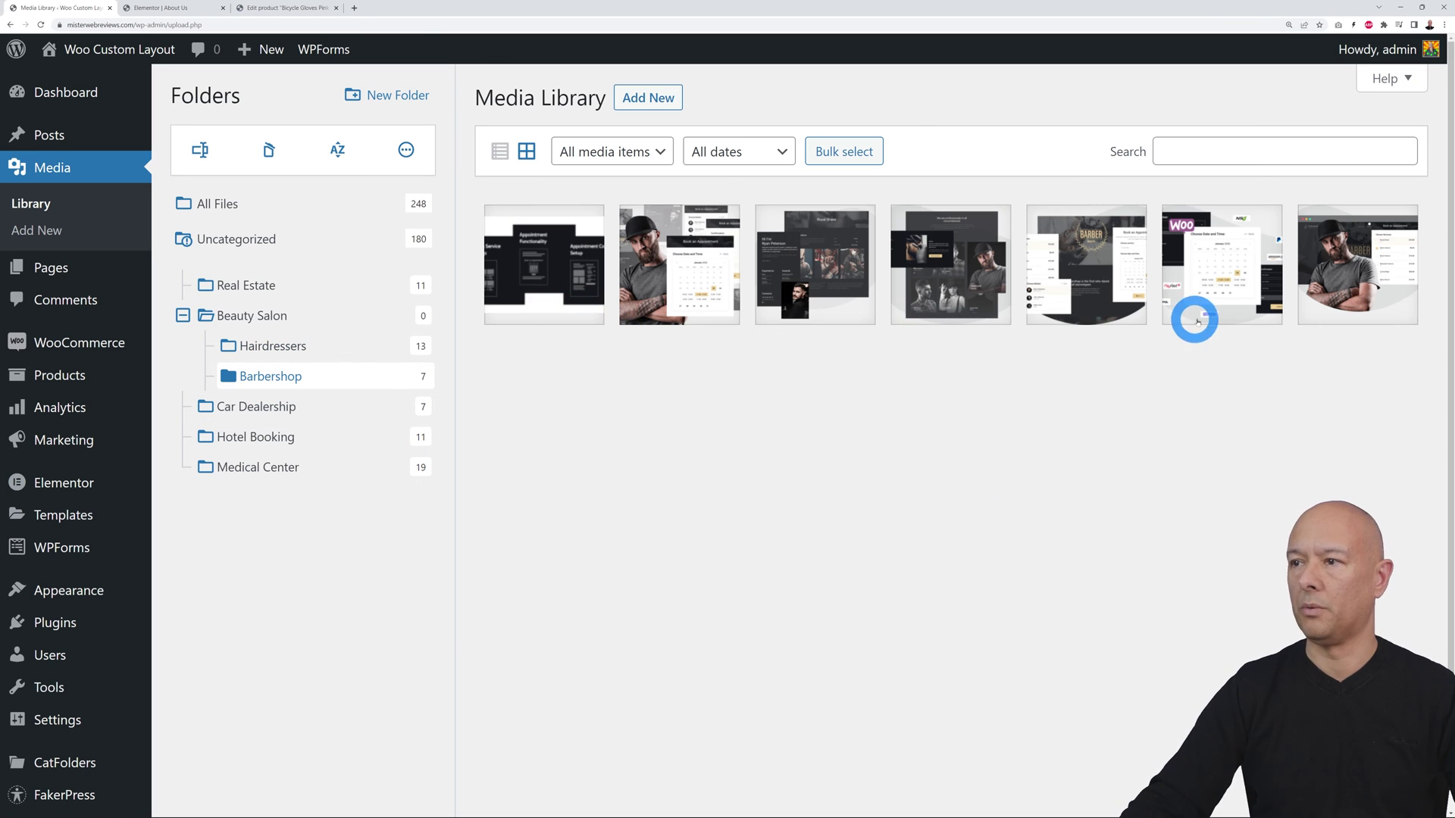
pyautogui.click(279, 410)
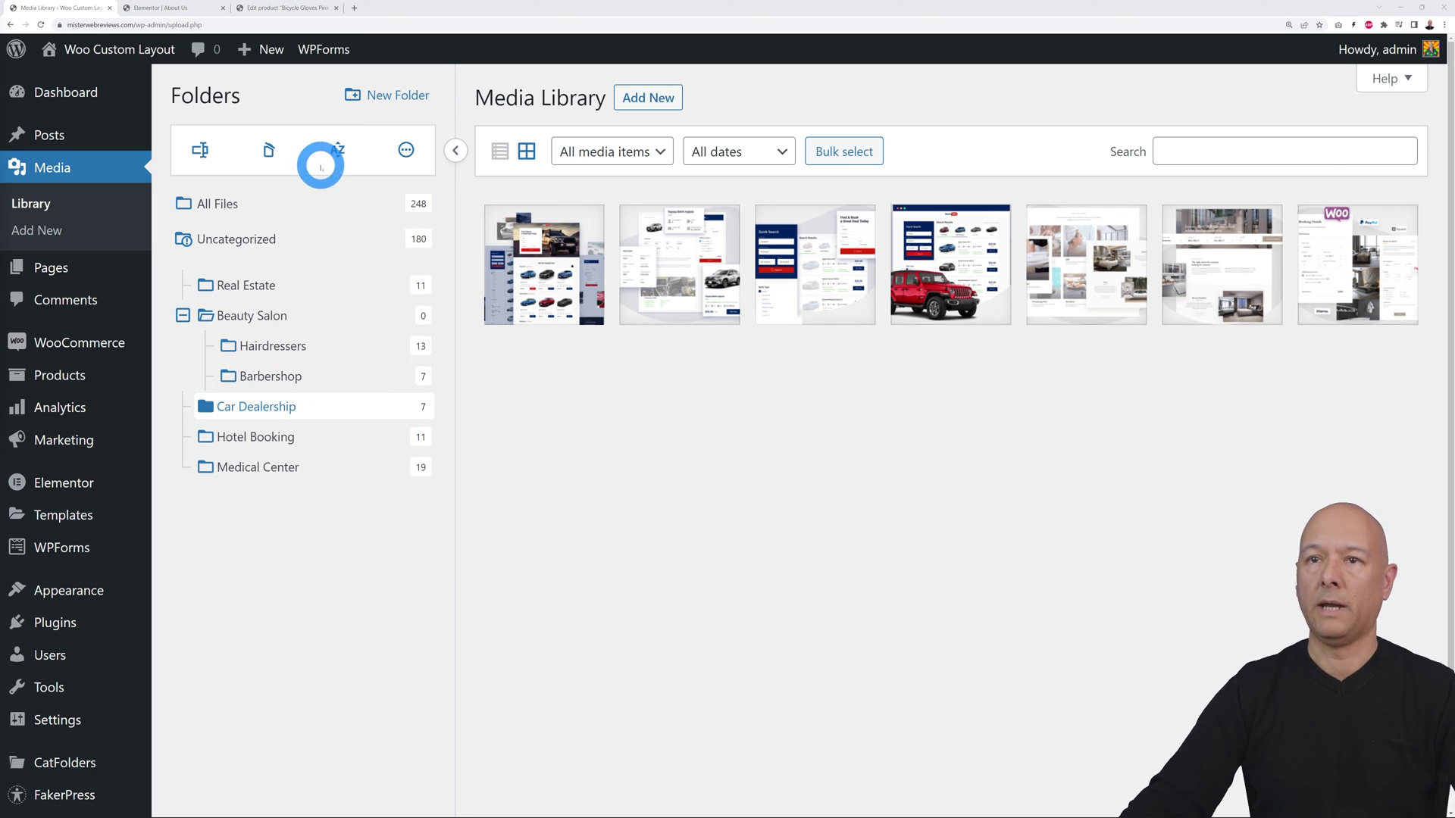
pyautogui.click(165, 9)
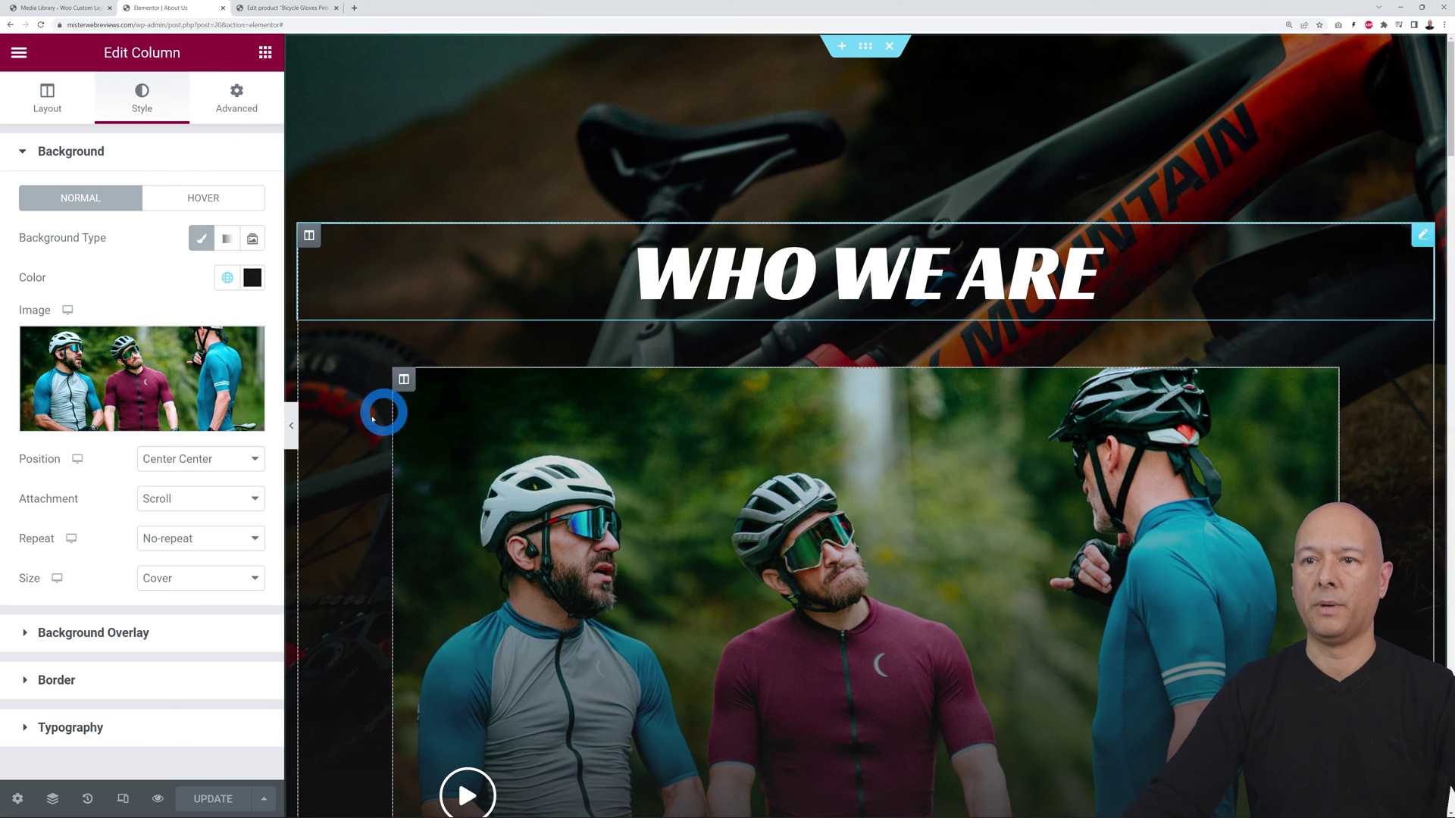
# In the column background's media dialog, pick the red jeep image from Car Dealership.
pyautogui.click(144, 375)
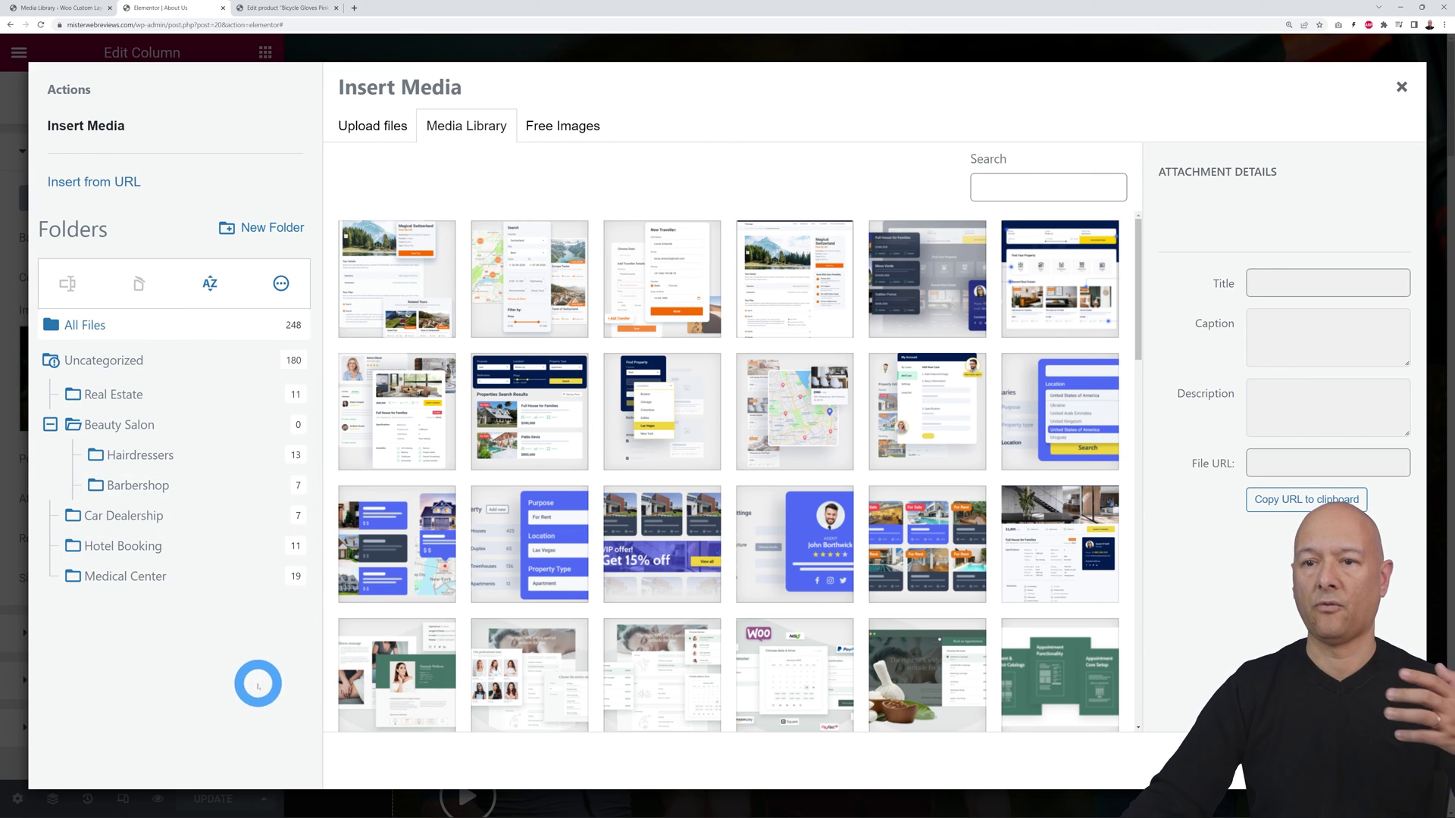
pyautogui.click(157, 518)
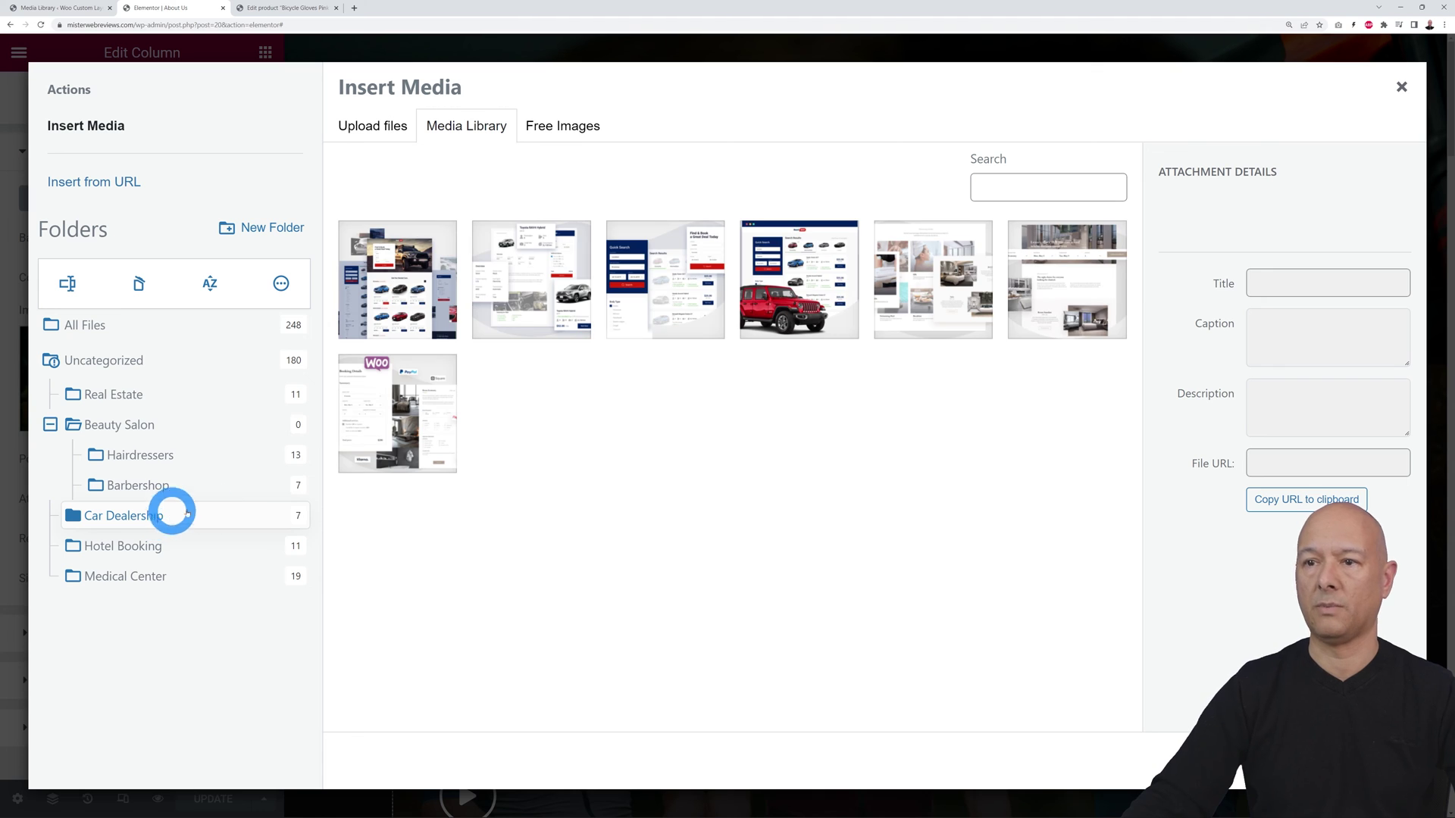
pyautogui.click(809, 307)
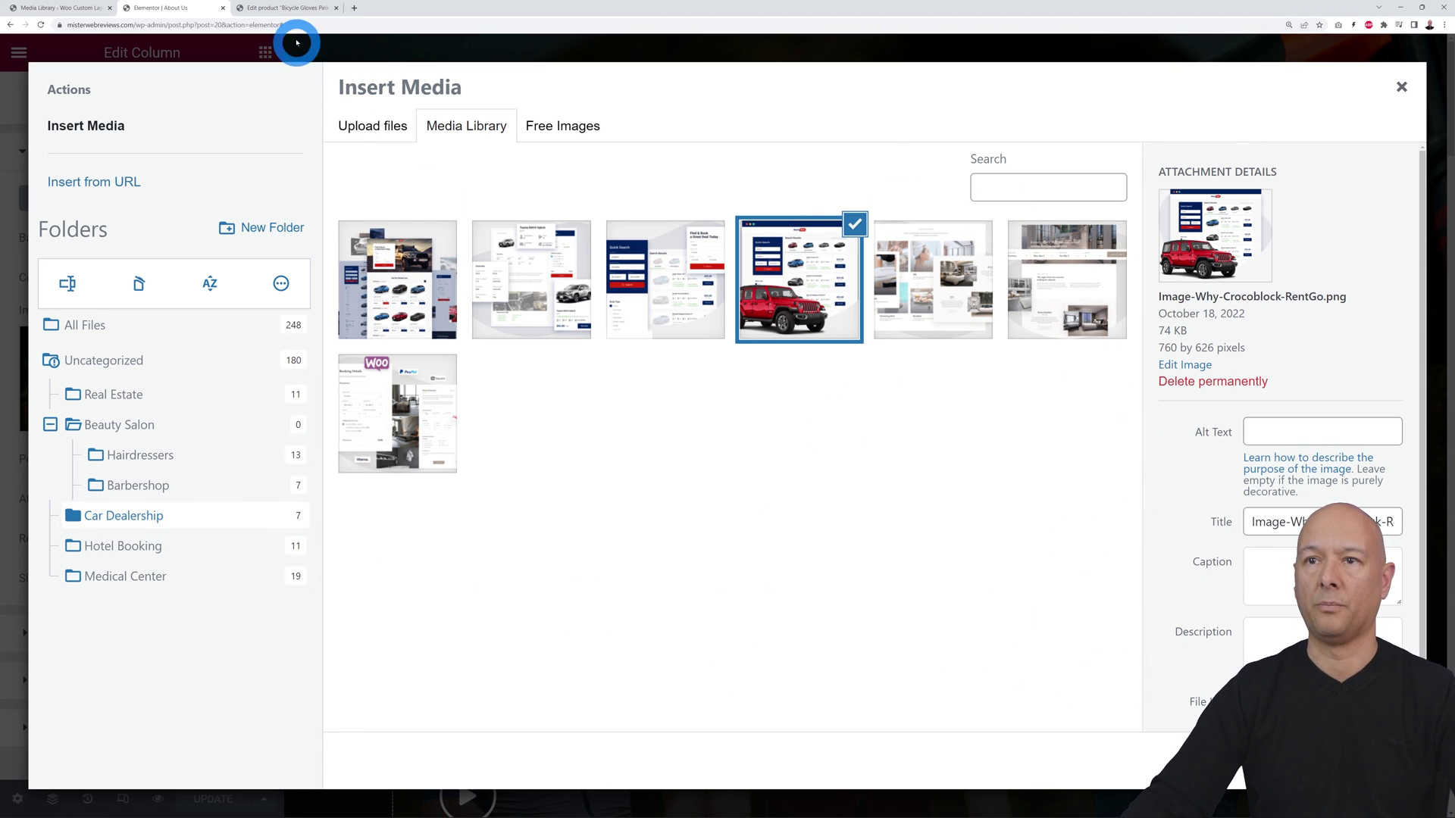
pyautogui.click(277, 9)
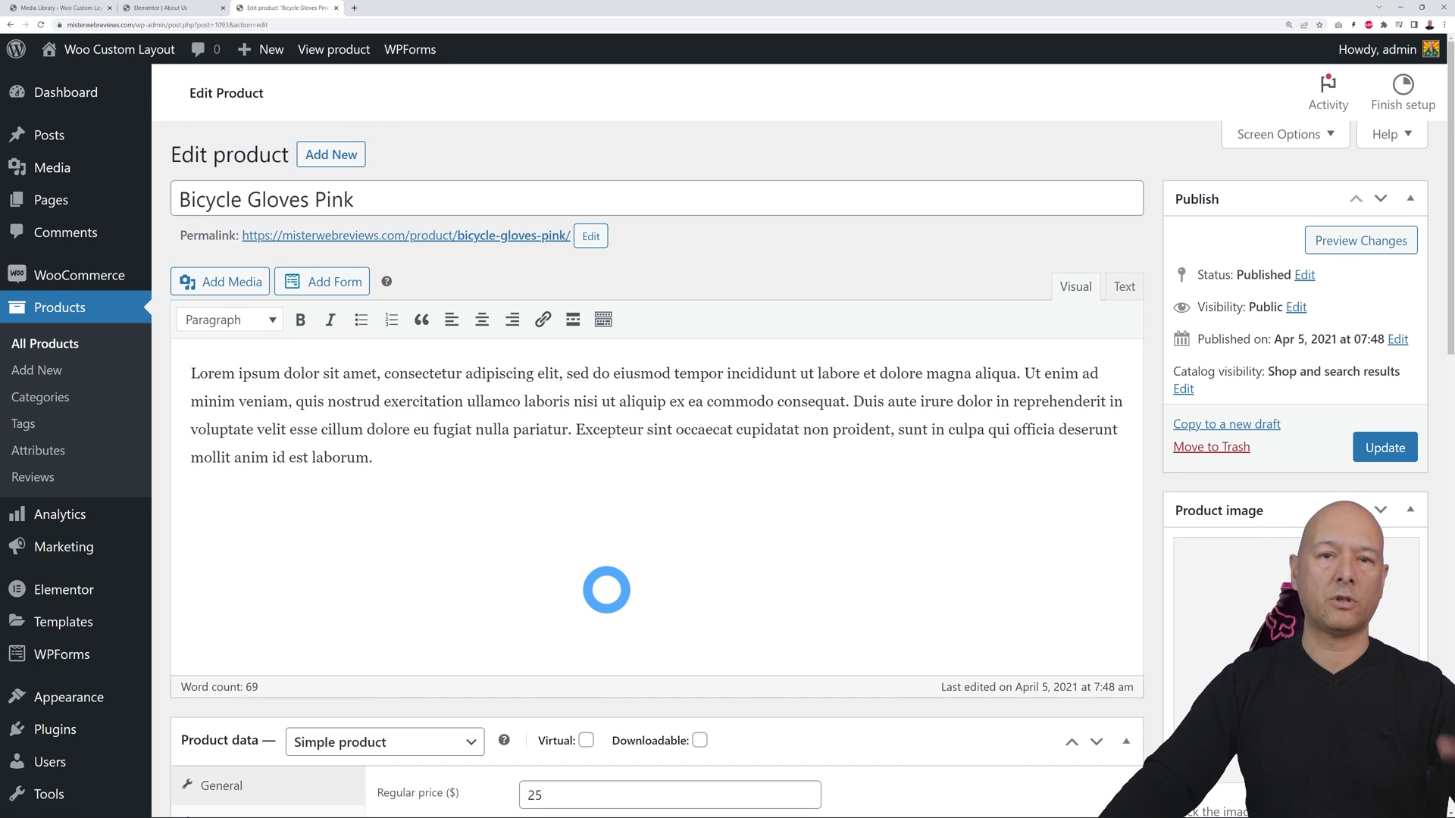
# Open the Bicycle Gloves Pink product image dialog showing the CatFolders folder tree.
pyautogui.click(93, 370)
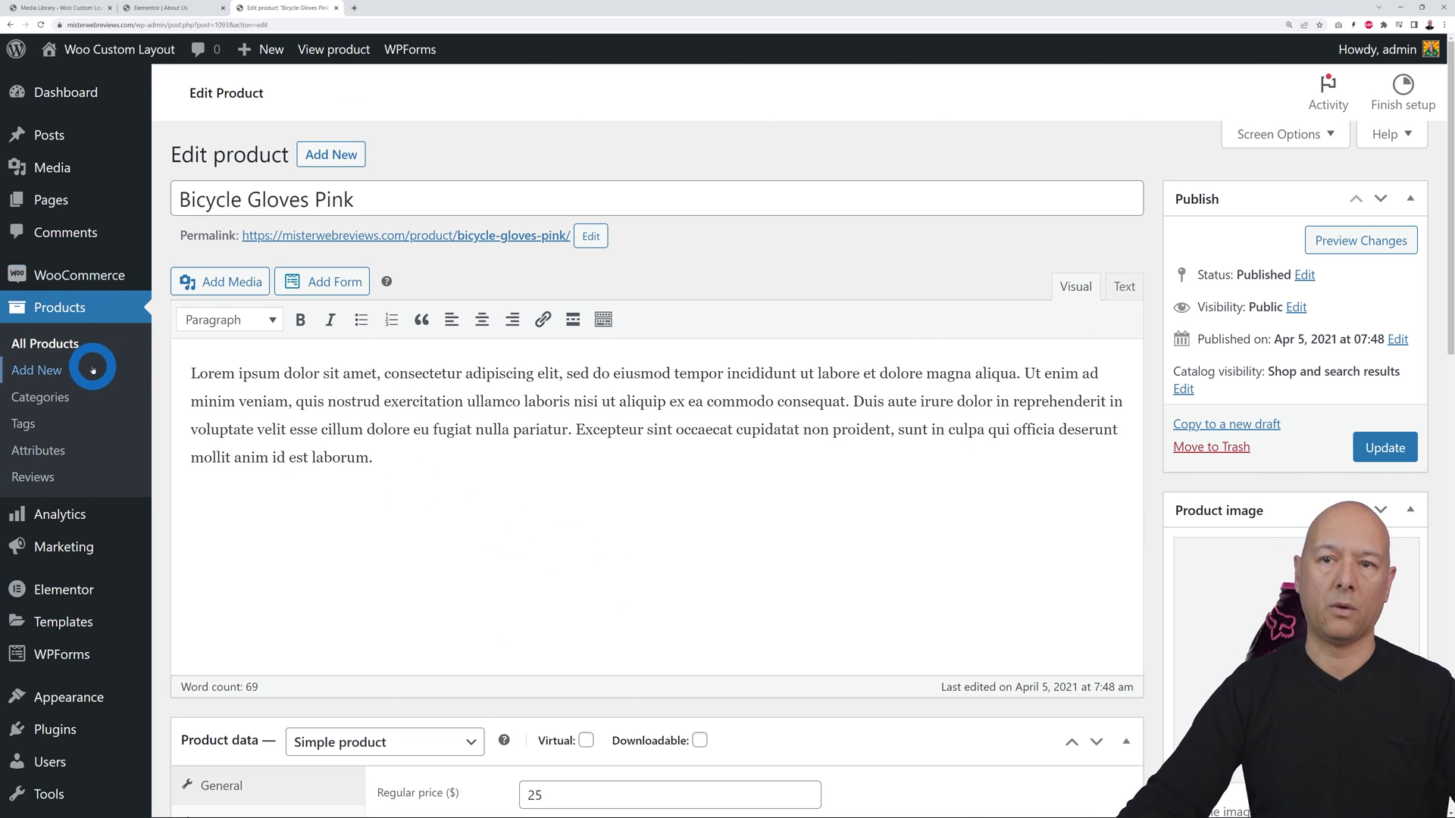
pyautogui.scroll(-5, 1127, 529)
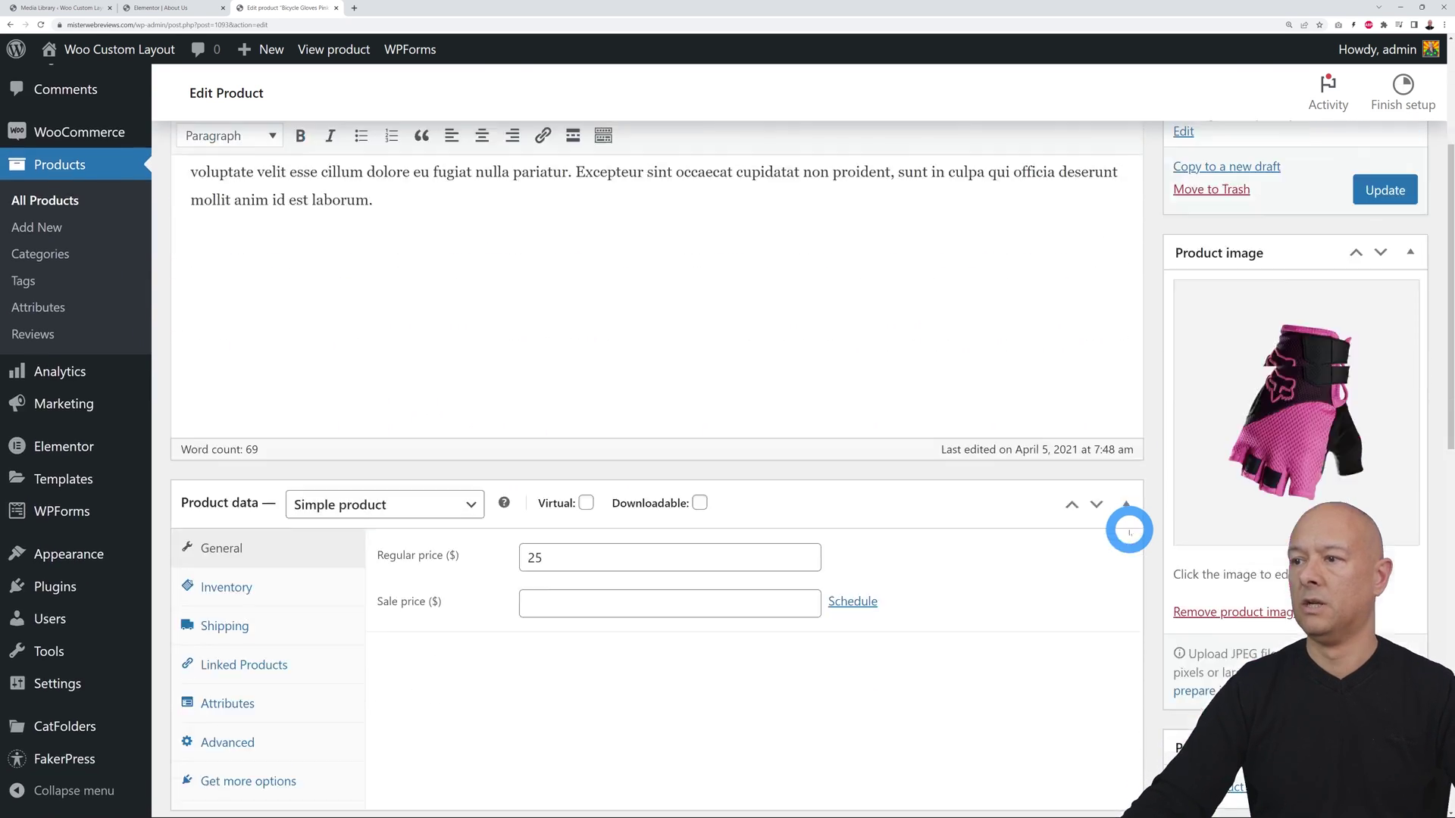
pyautogui.scroll(1, 1129, 531)
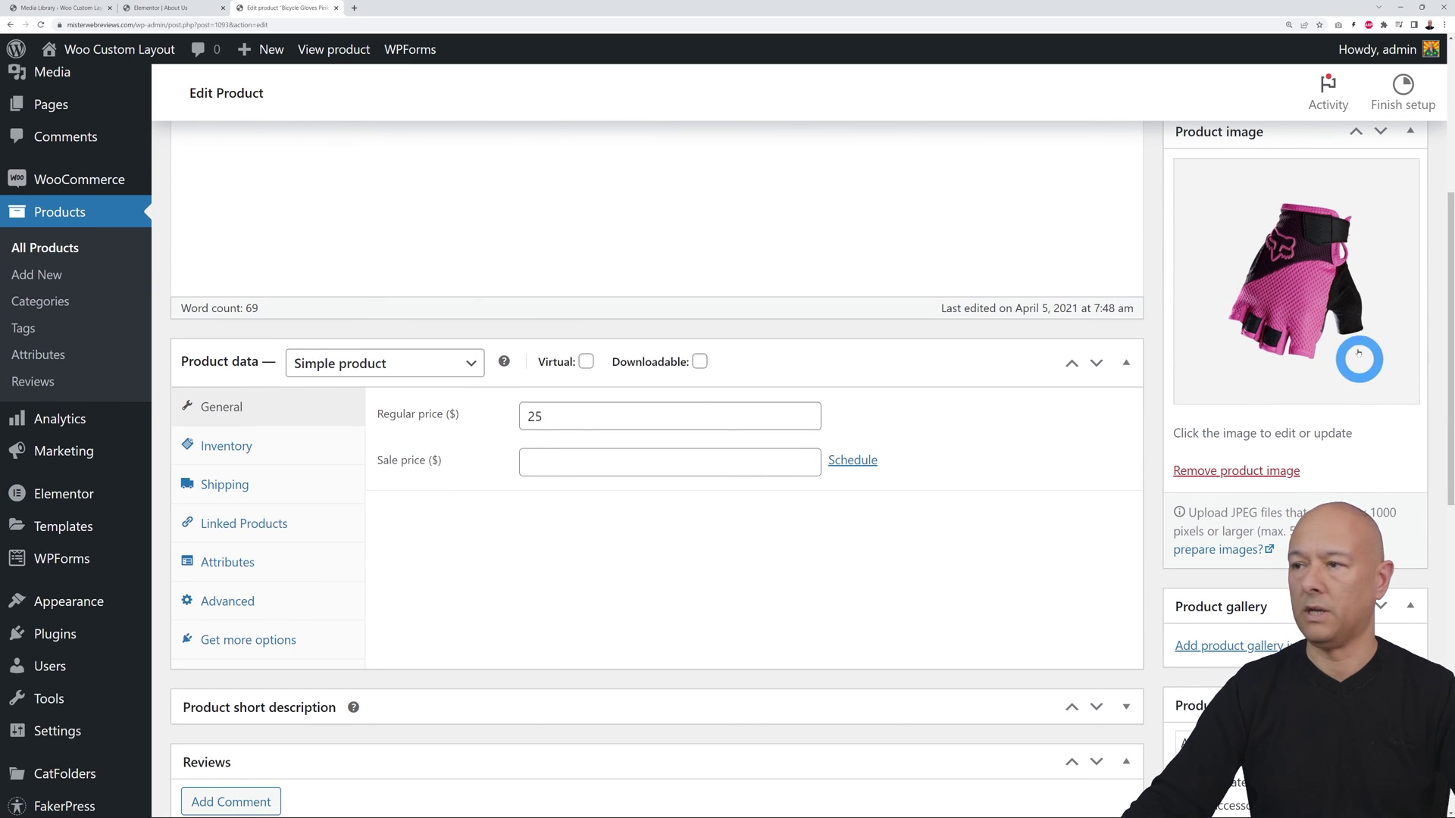
pyautogui.click(1333, 317)
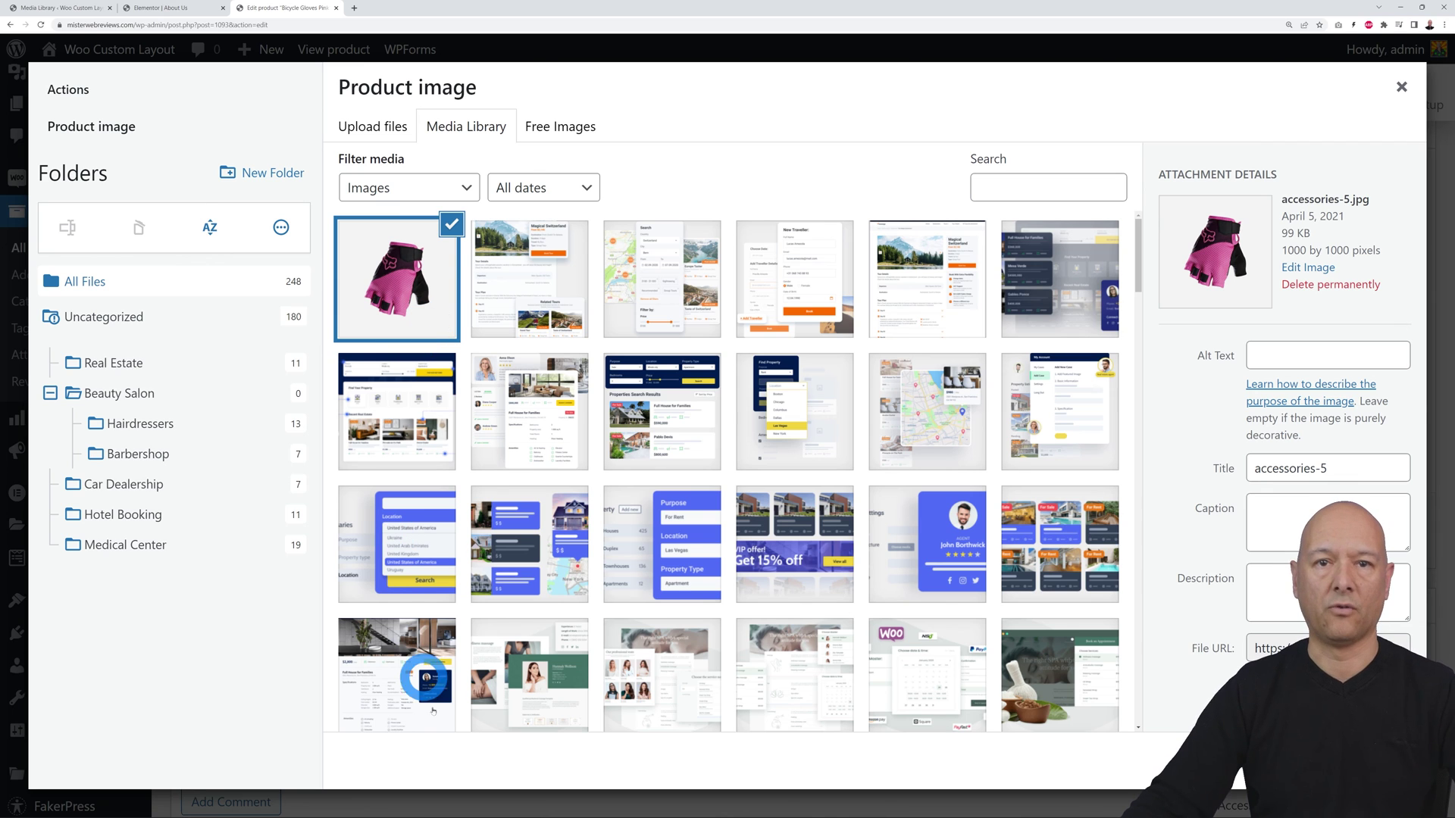
# Set the product image upload folder to Medical Center, then return to the Media Library grid.
pyautogui.click(386, 127)
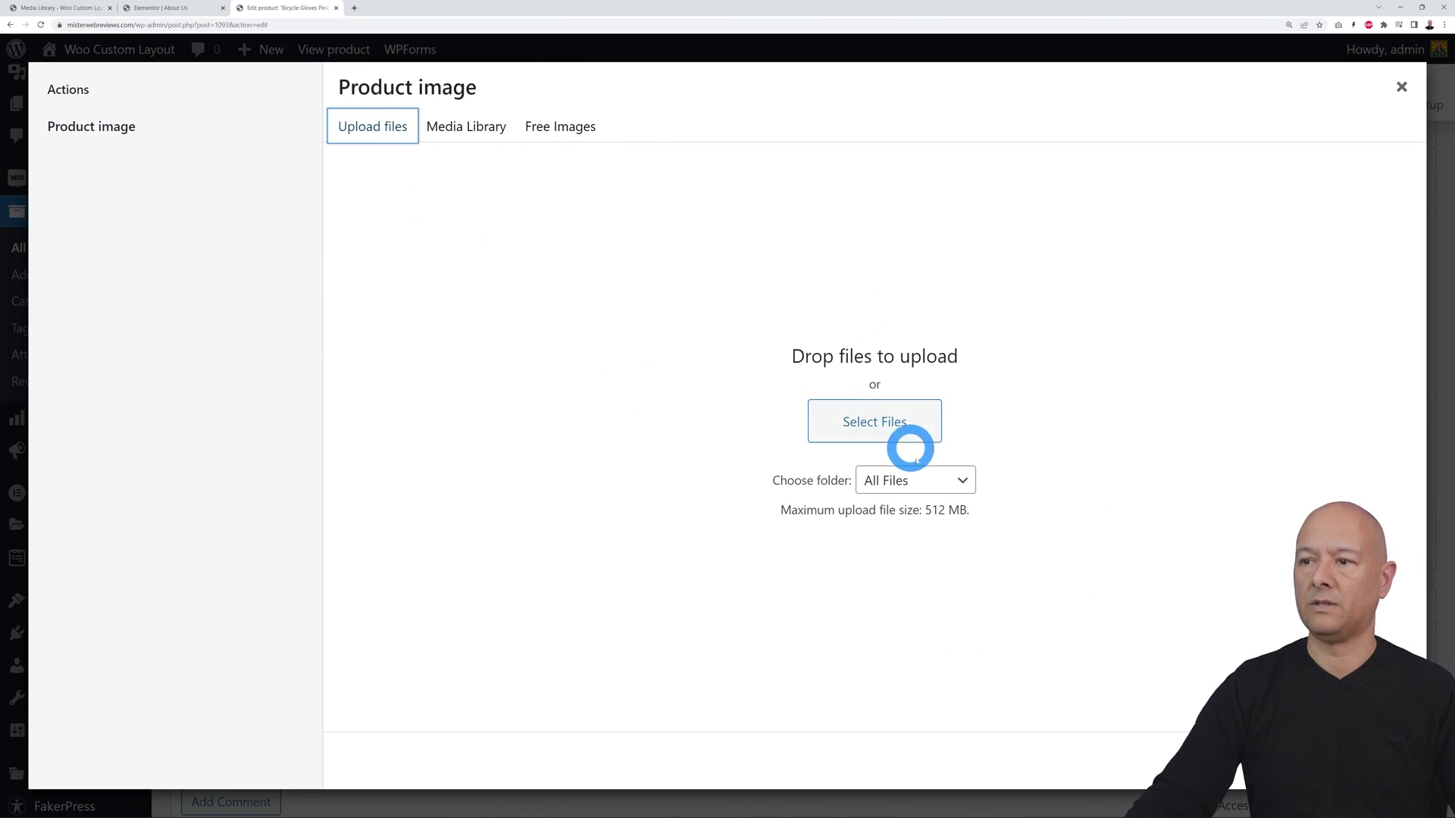
pyautogui.click(964, 484)
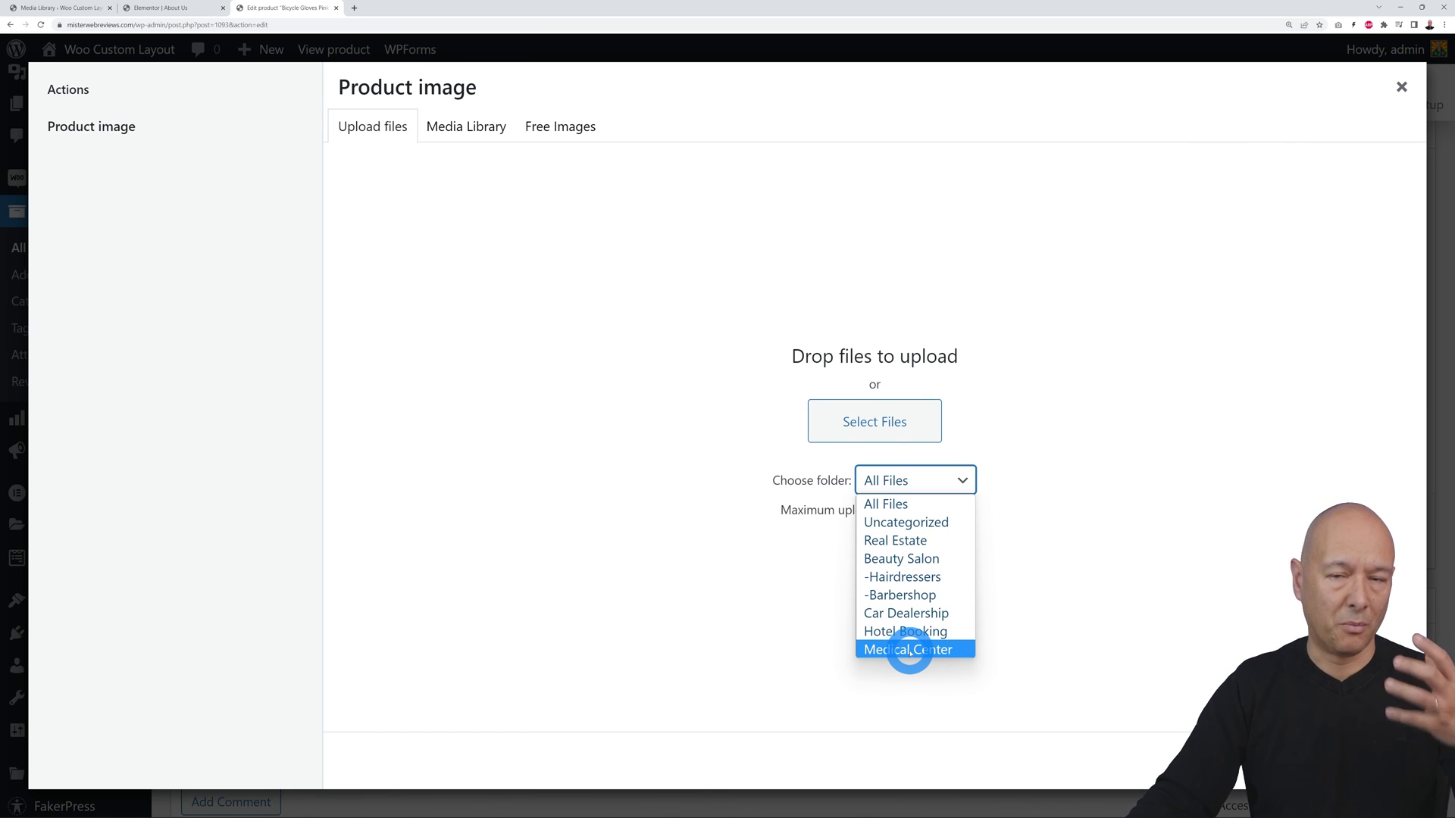
pyautogui.click(910, 650)
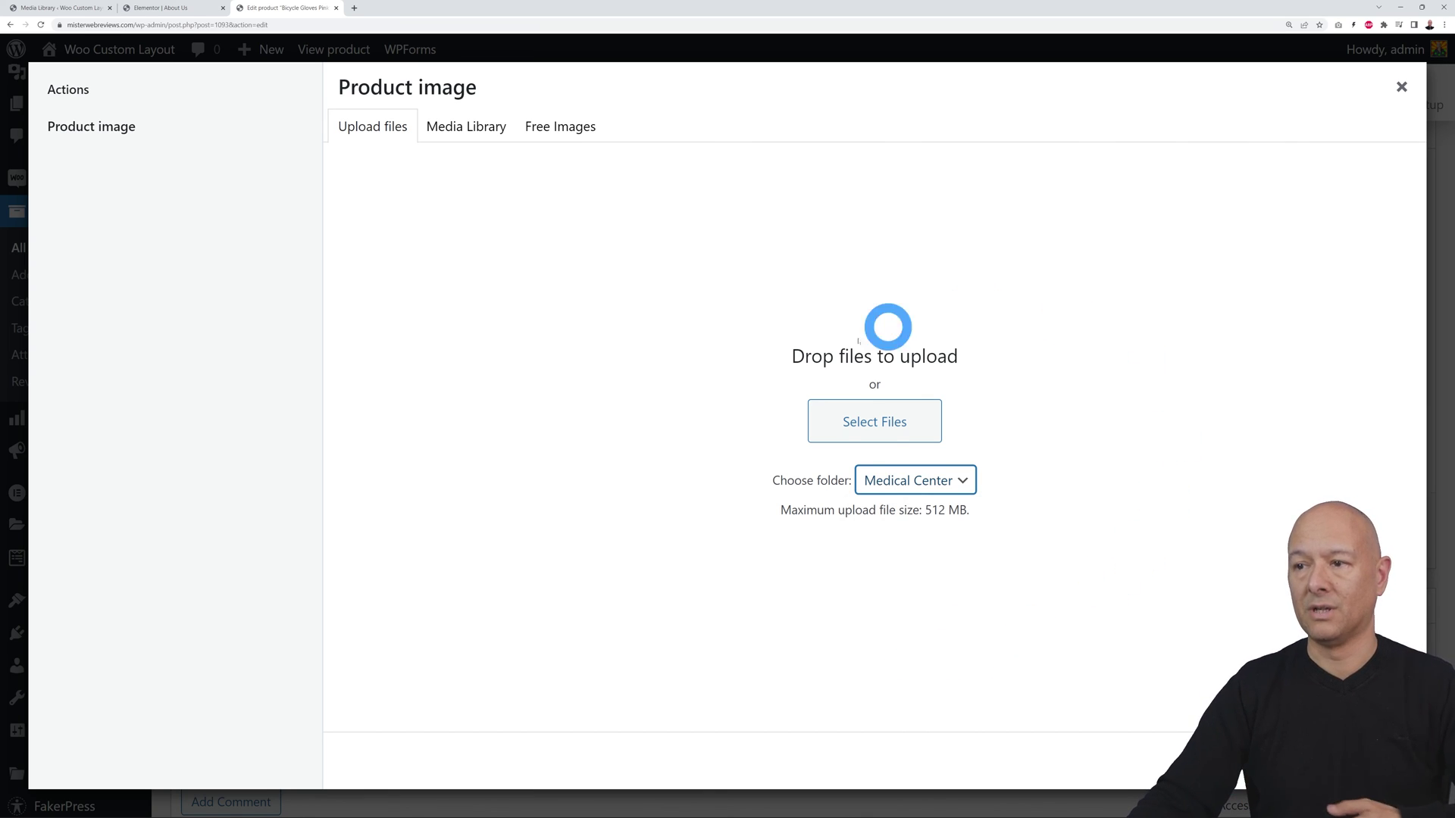
pyautogui.click(545, 413)
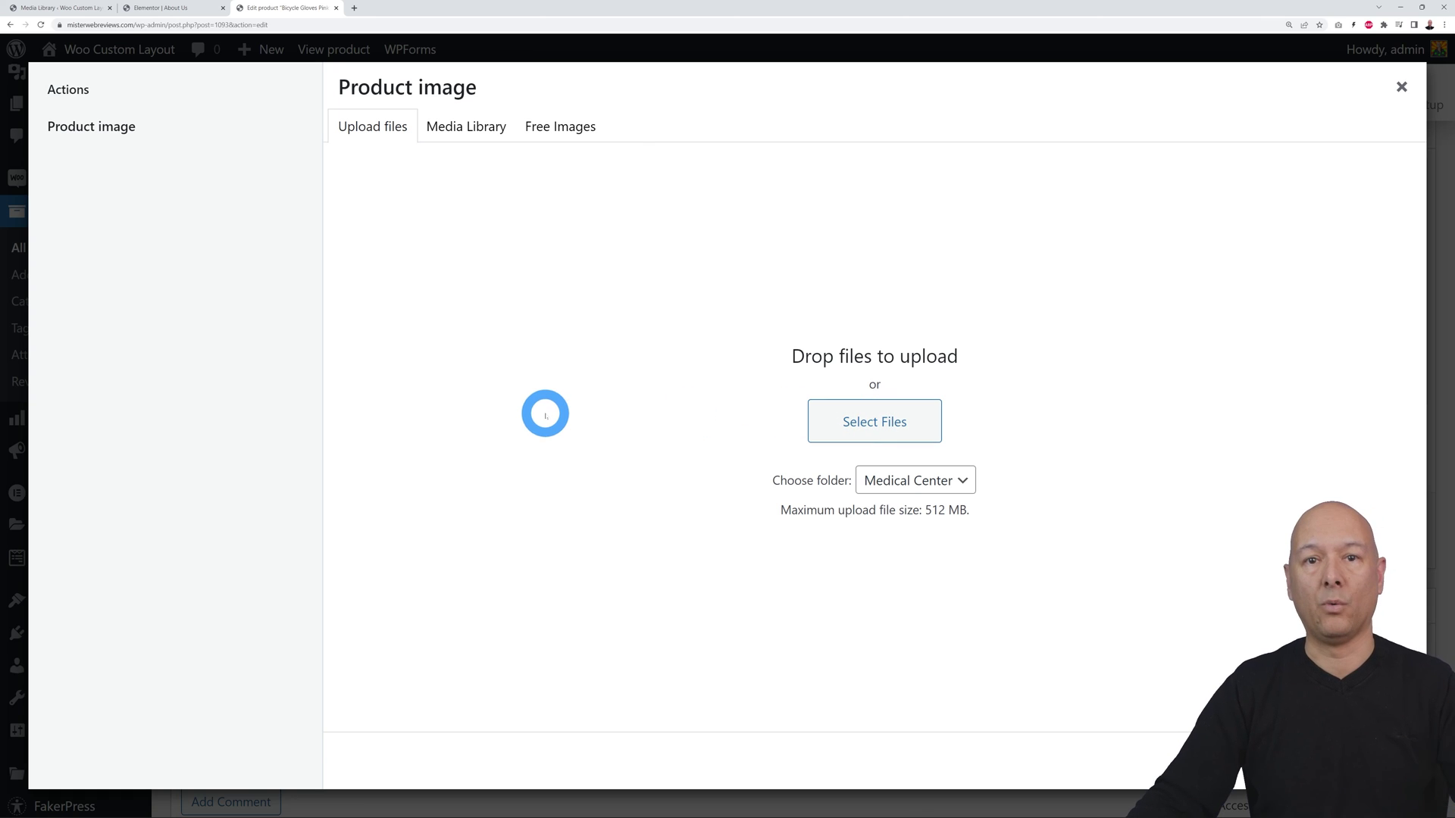
pyautogui.click(457, 124)
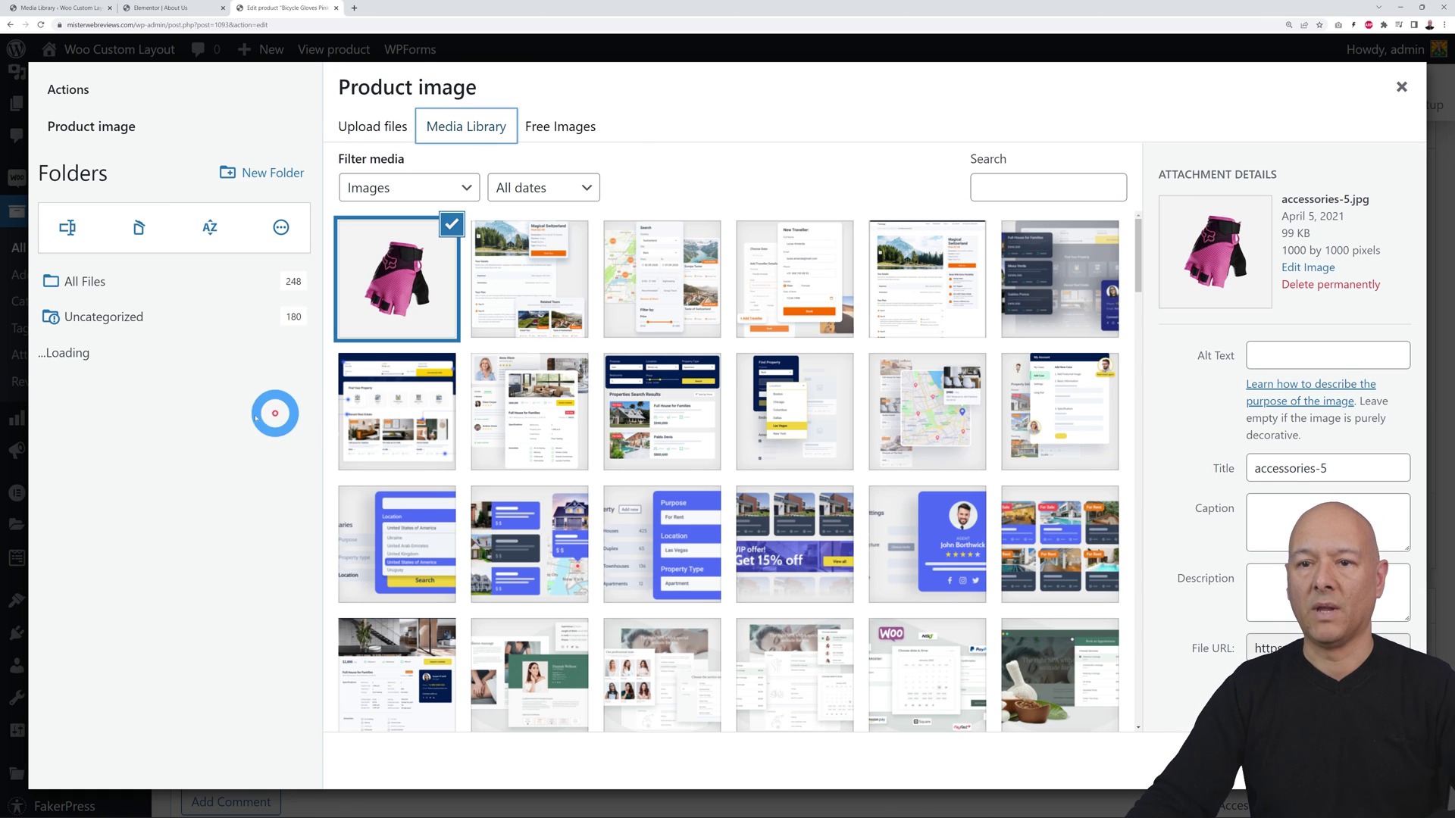